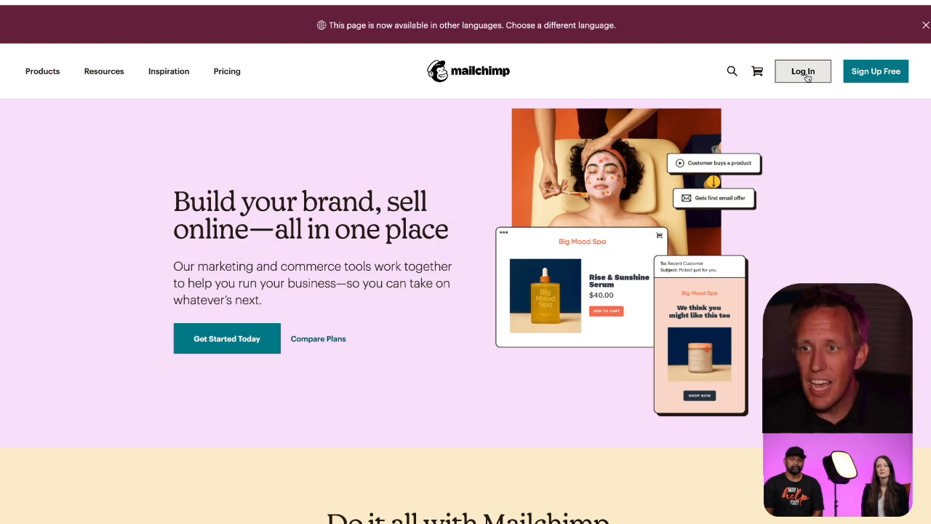
# Step: Sign in with the account's username and password, re-entering the password after the error
pyautogui.click(804, 71)
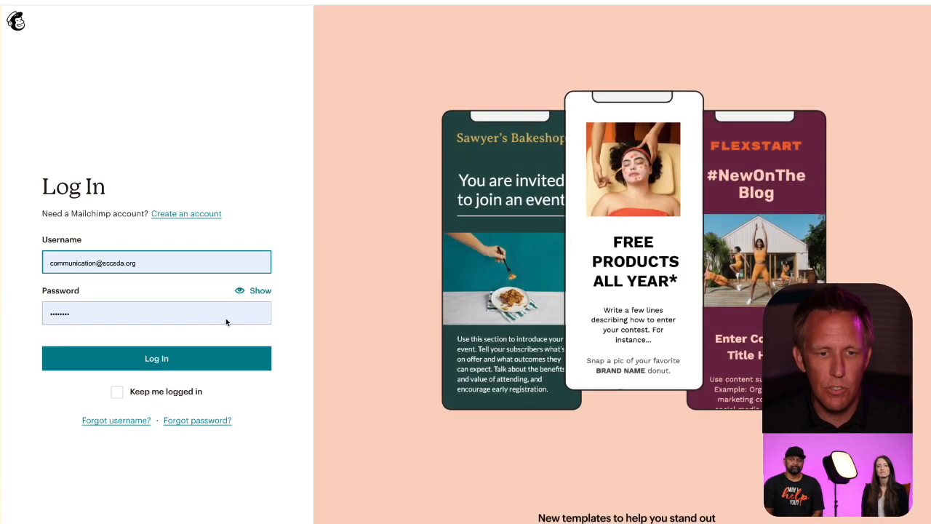
pyautogui.hotkey('ctrl', 'a')
pyautogui.press('BackSpace')
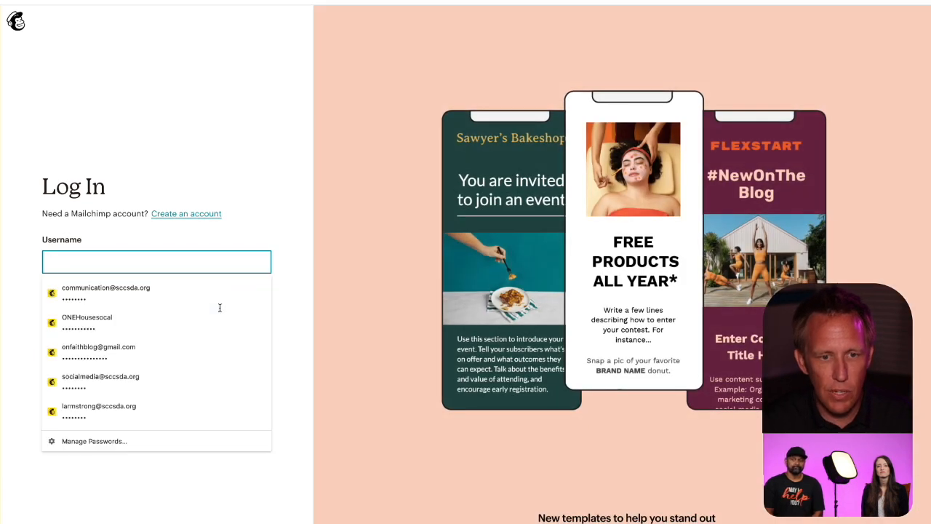
pyautogui.write('divertimmyc')
pyautogui.press('Tab')
pyautogui.write('••••••••')
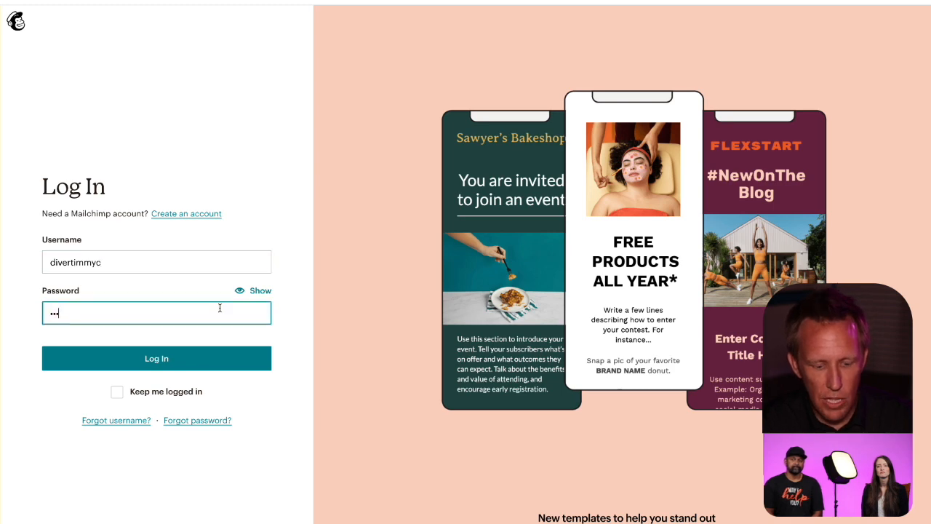
pyautogui.press('Return')
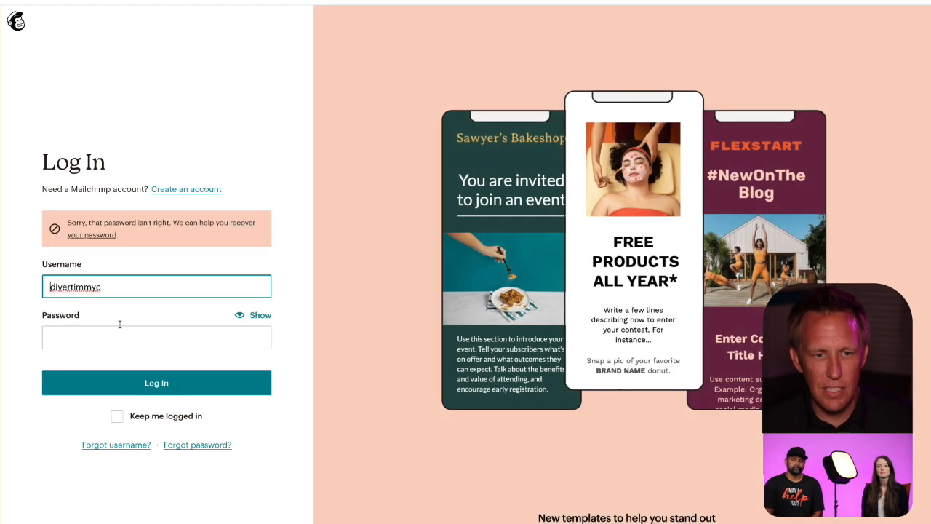
pyautogui.click(114, 335)
pyautogui.write('••••••••')
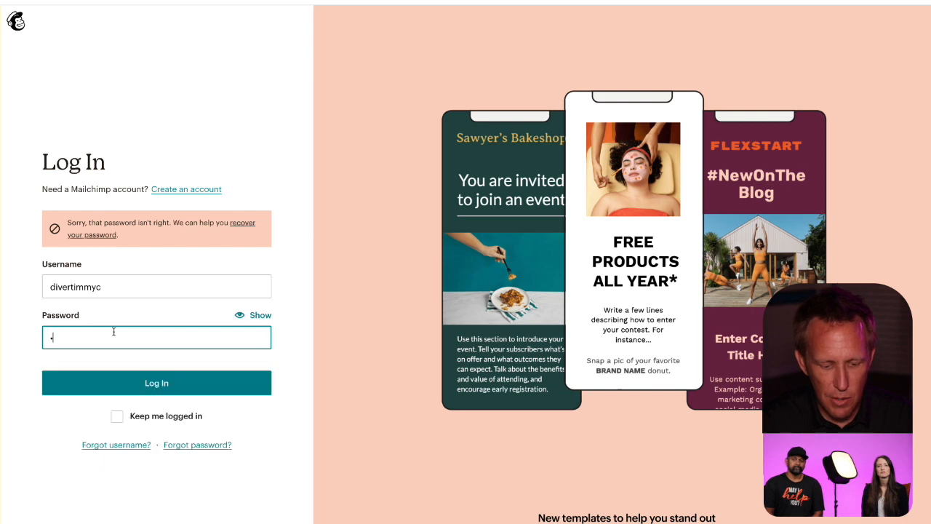
pyautogui.press('Return')
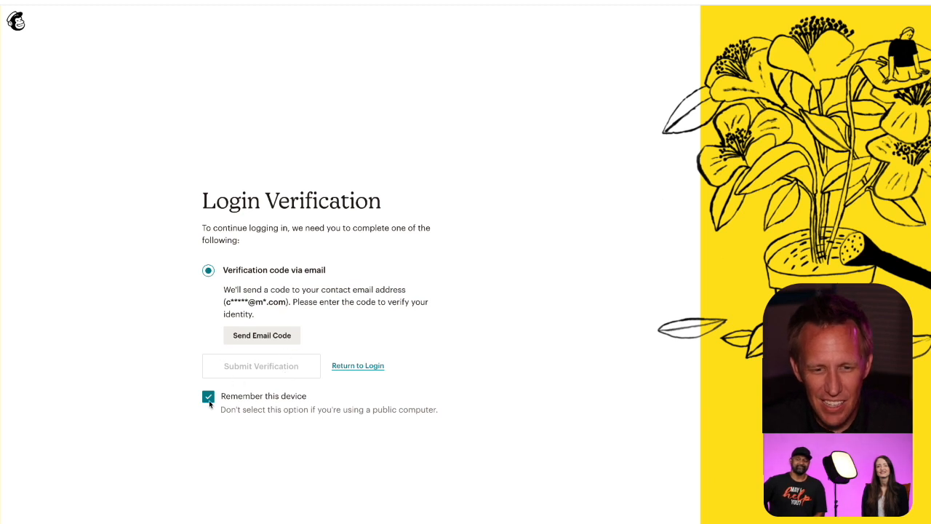
# Step: Request an emailed verification code and submit it to complete login verification
pyautogui.click(281, 341)
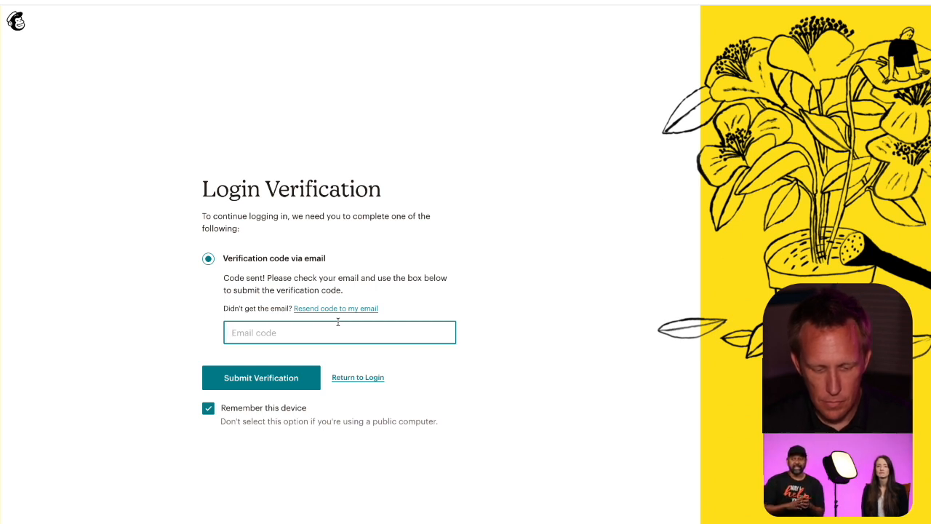
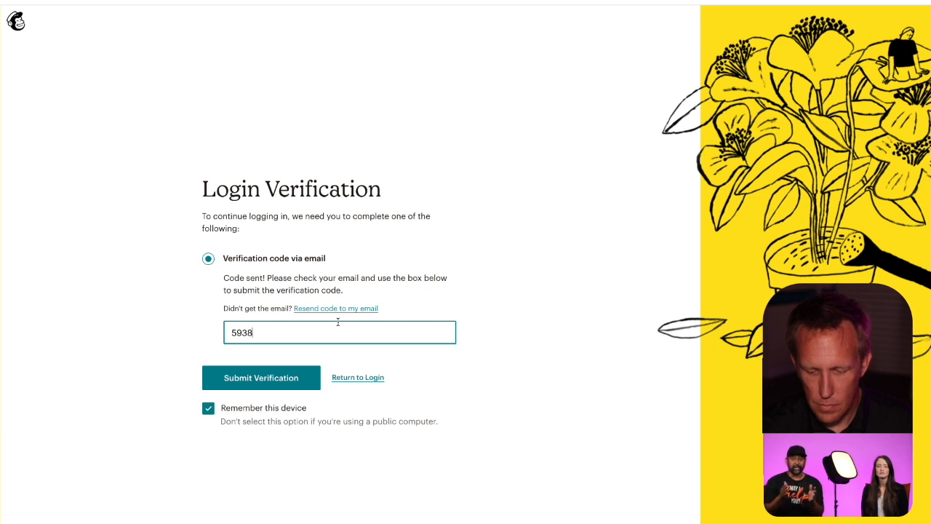
pyautogui.press('Return')
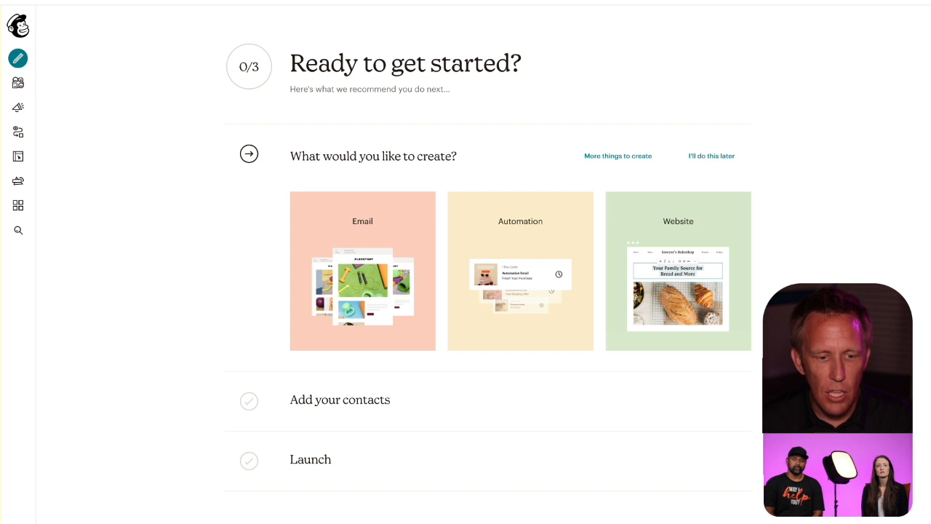
pyautogui.click(18, 518)
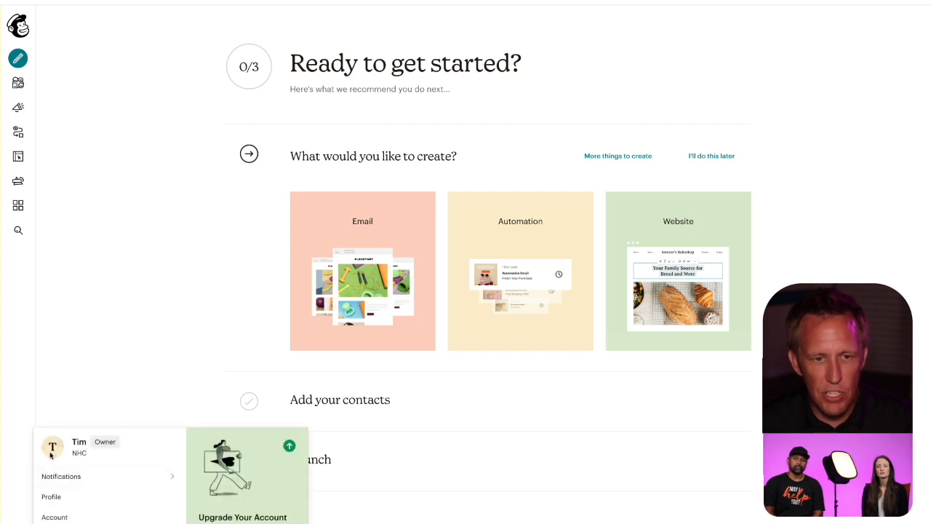
pyautogui.click(22, 298)
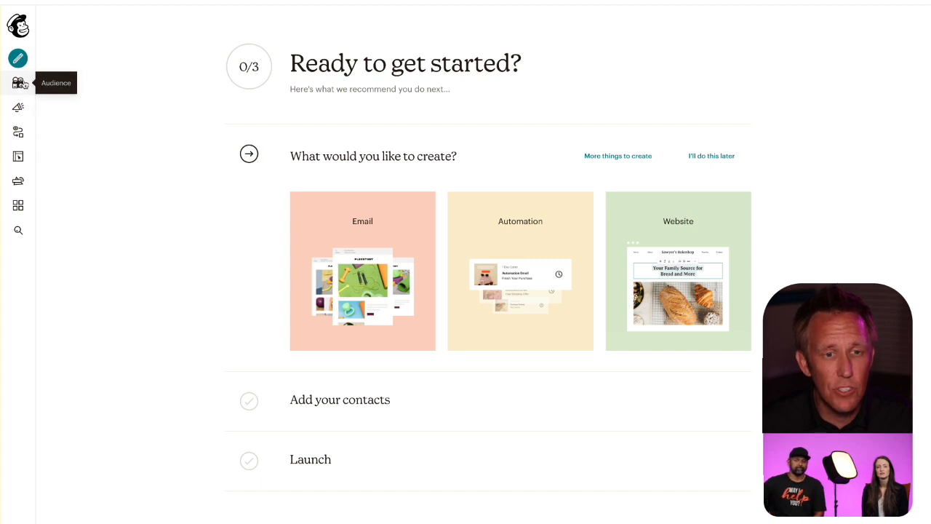
# Step: Open the Audience dashboard and scroll down through its contents
pyautogui.click(20, 84)
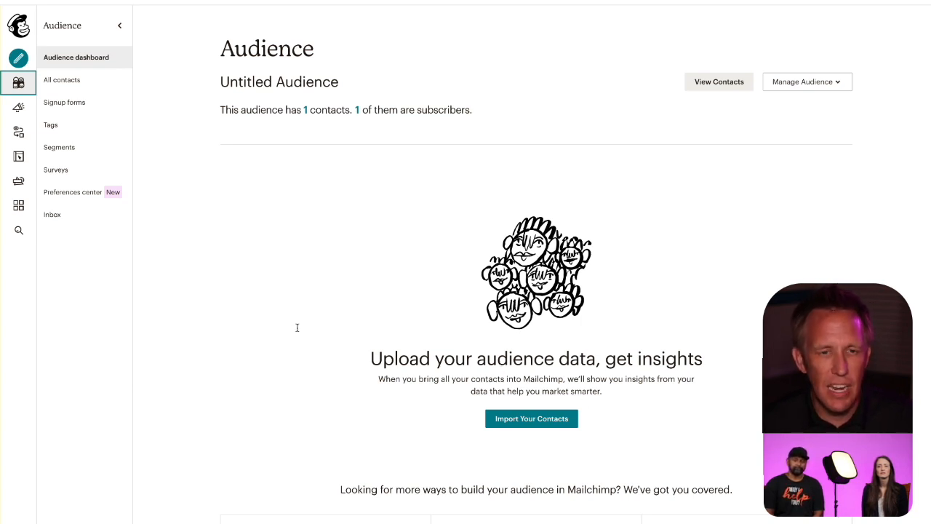
pyautogui.scroll(-1, 418, 503)
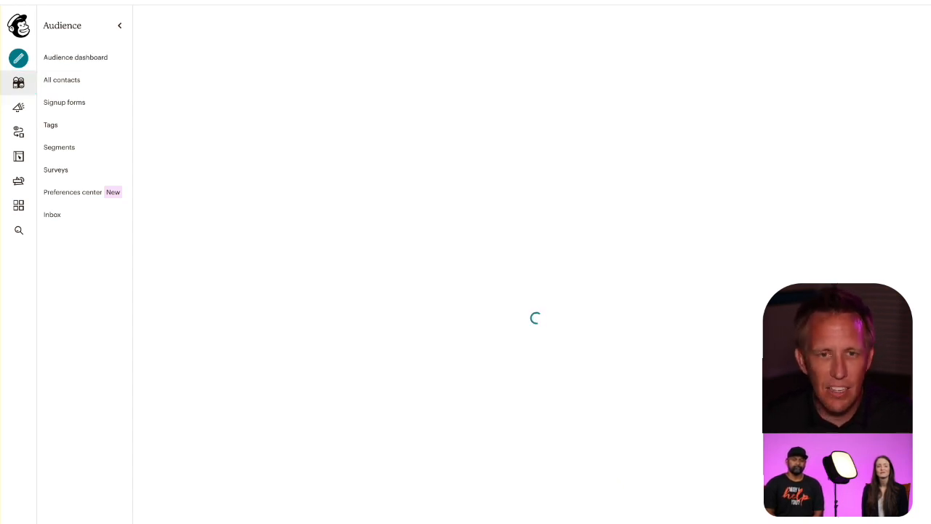
pyautogui.scroll(-2, 511, 303)
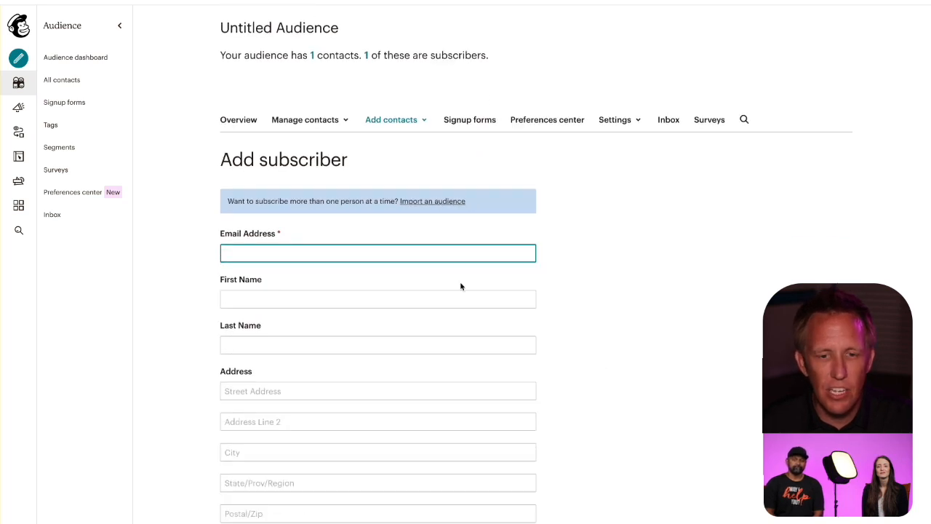
pyautogui.click(397, 257)
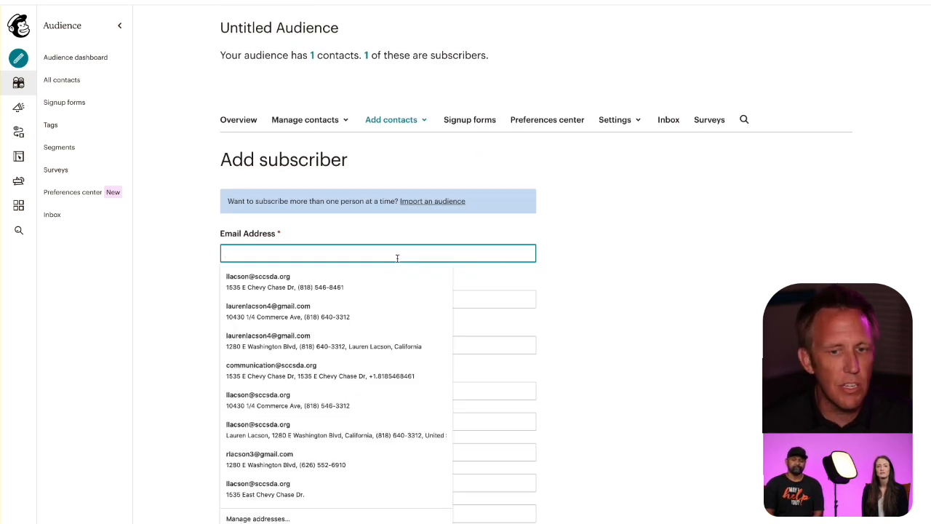
pyautogui.click(546, 237)
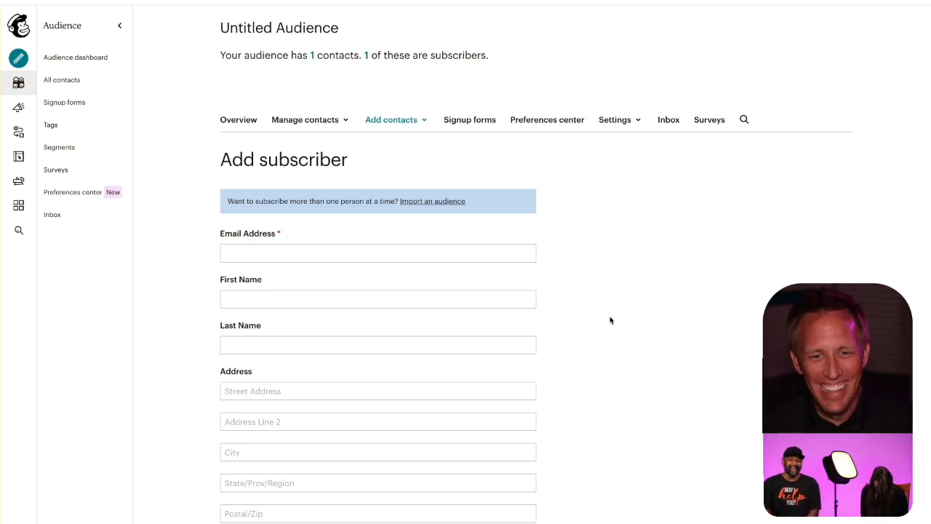
pyautogui.click(386, 299)
pyautogui.click(410, 346)
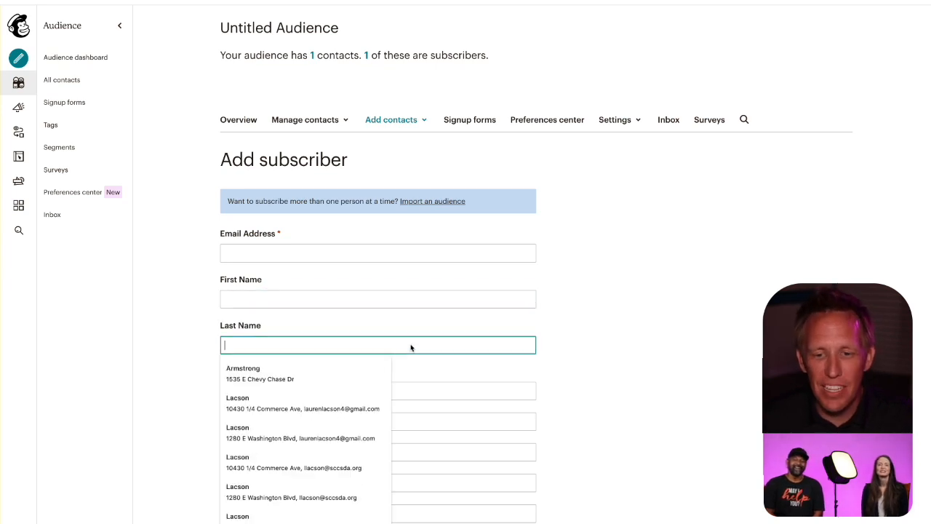
pyautogui.click(643, 341)
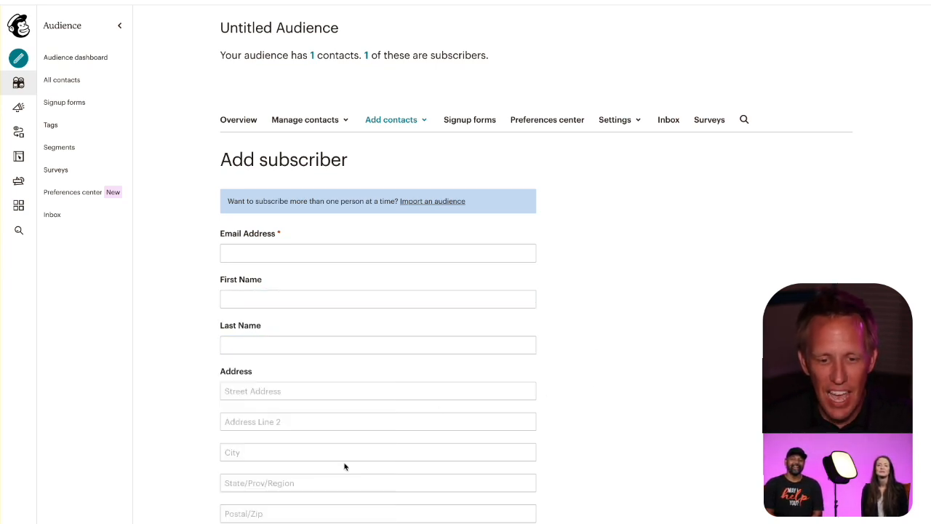
pyautogui.scroll(-3, 345, 466)
pyautogui.scroll(-1, 345, 466)
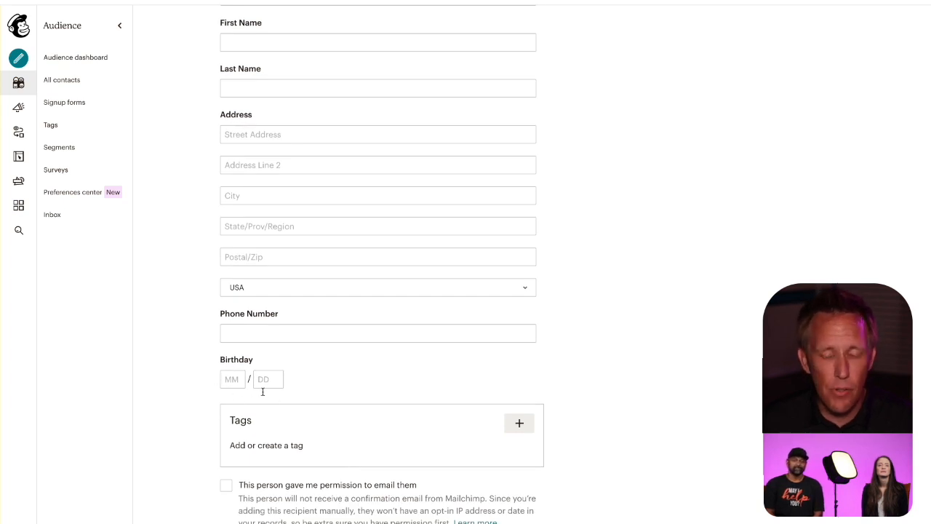
# Step: Create and attach the VBS tag to the subscriber, then begin adding further tags
pyautogui.click(517, 427)
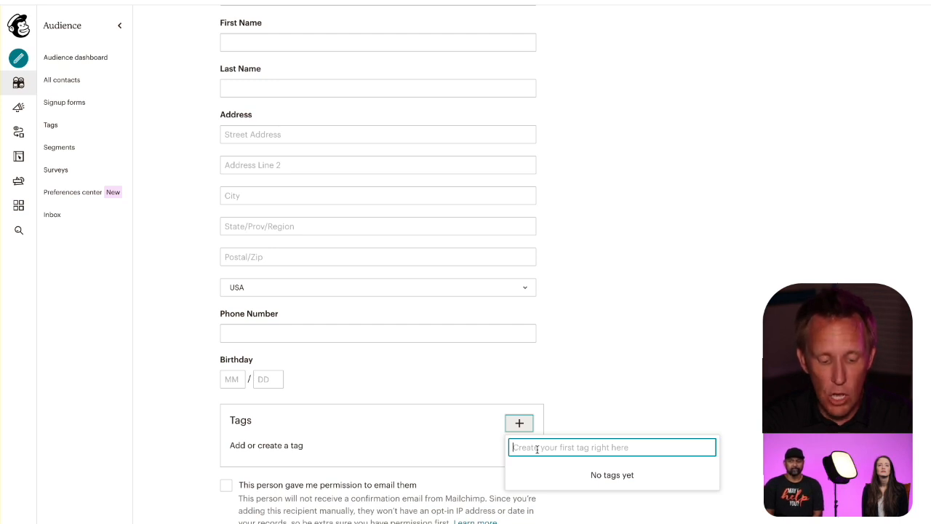
pyautogui.write('VBS')
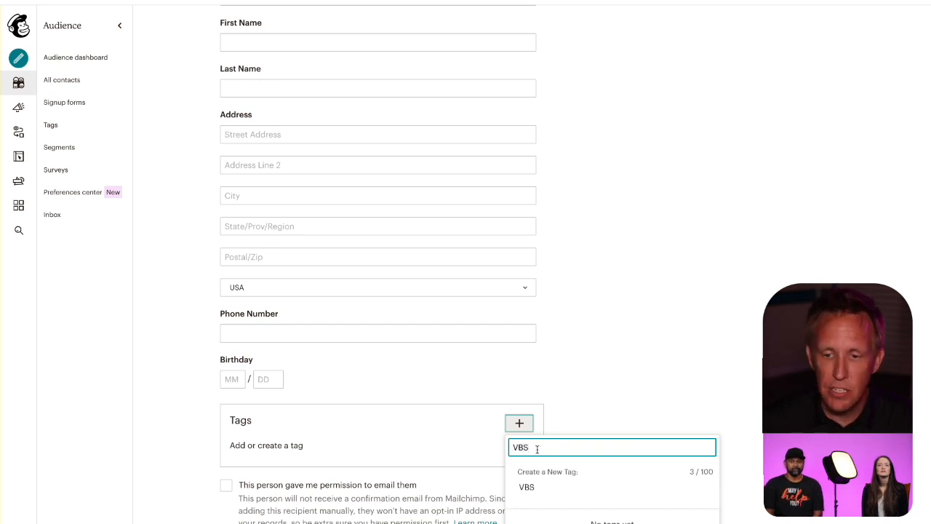
pyautogui.click(525, 487)
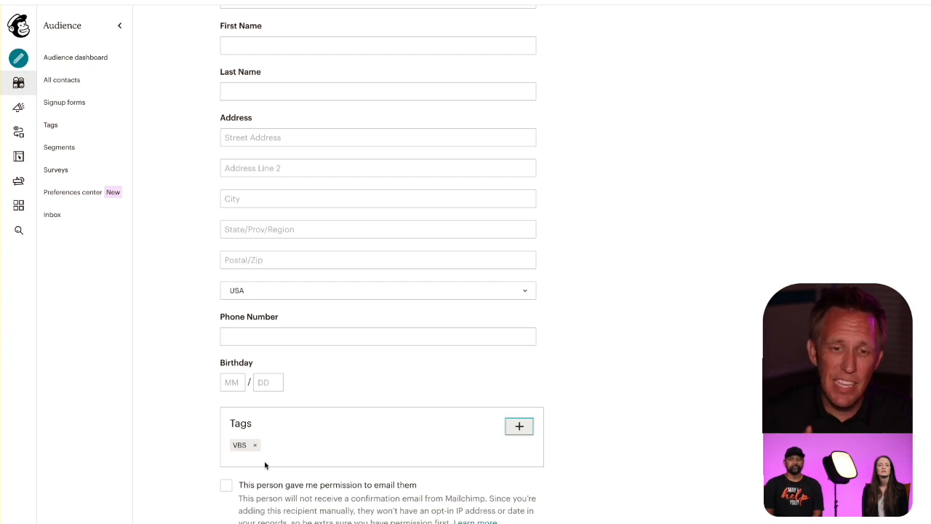
pyautogui.click(519, 426)
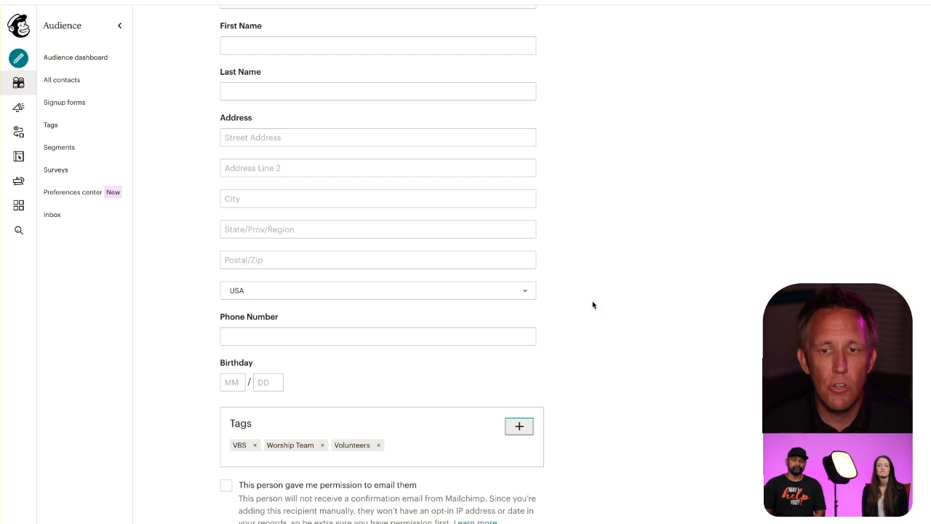
pyautogui.scroll(3, 592, 305)
pyautogui.scroll(3, 592, 305)
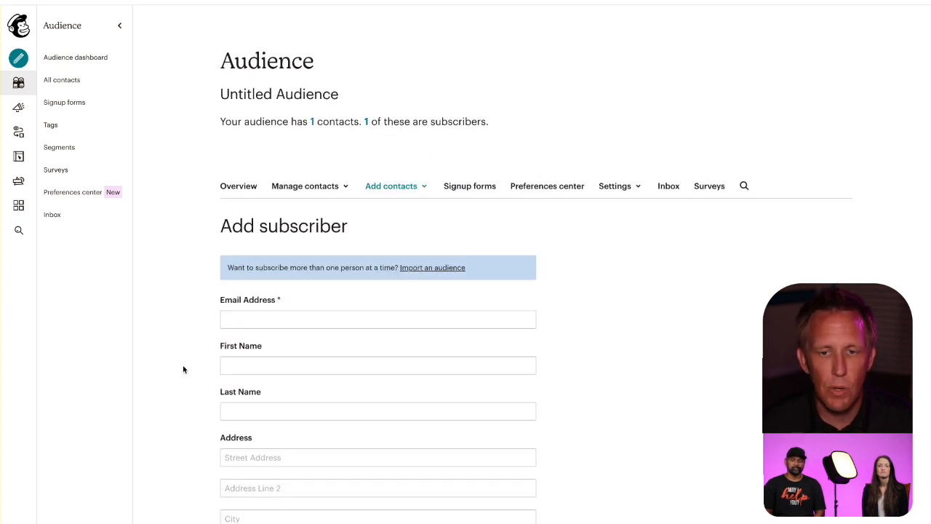
# Step: Check the contact management options, then go to the Campaigns page
pyautogui.click(311, 189)
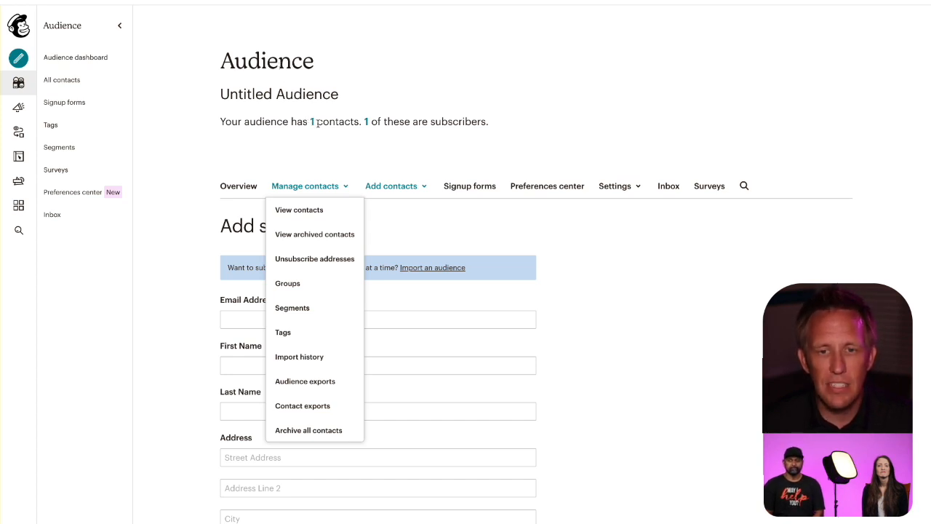
pyautogui.click(336, 146)
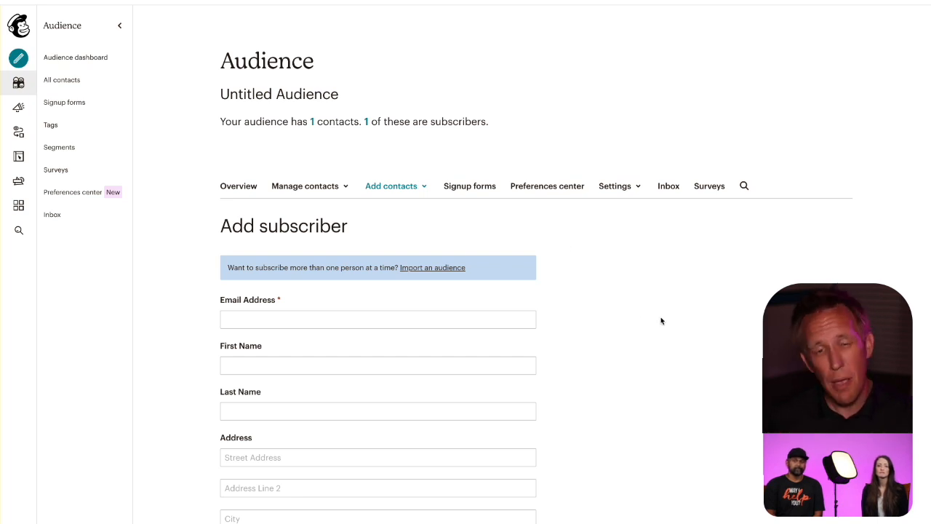
pyautogui.scroll(-3, 661, 321)
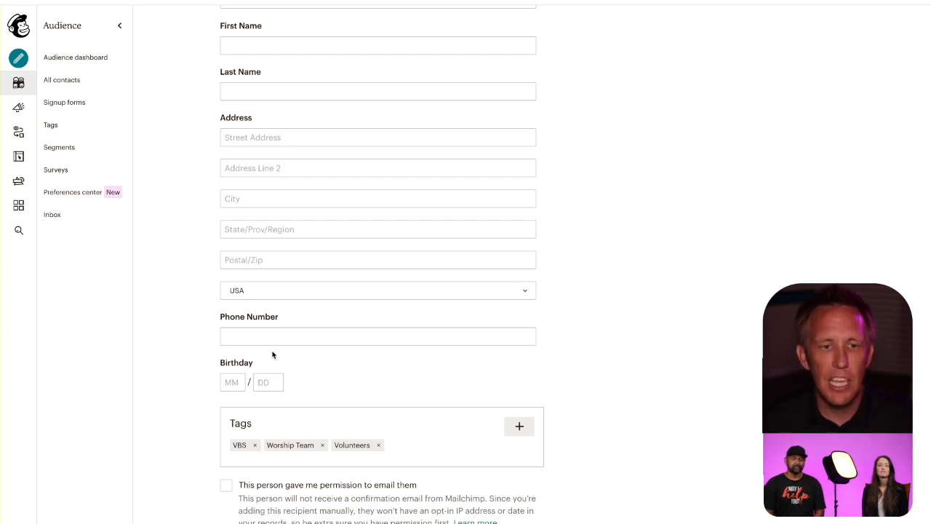
pyautogui.click(20, 106)
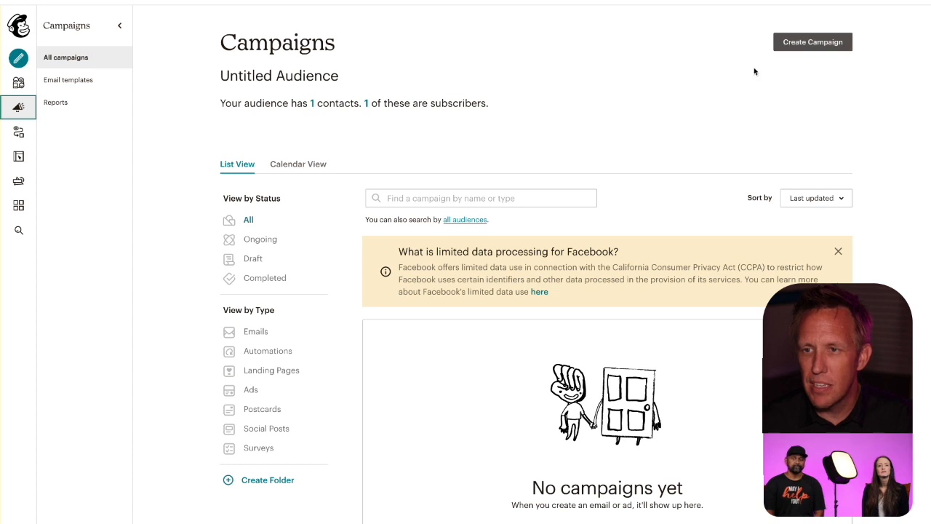
# Step: Create a new campaign as an Email built from a Template
pyautogui.click(816, 45)
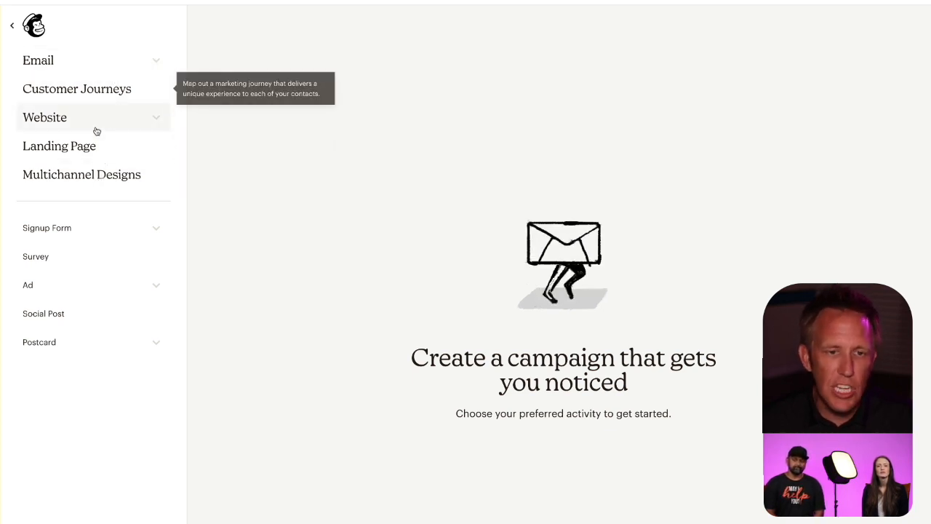
pyautogui.click(88, 63)
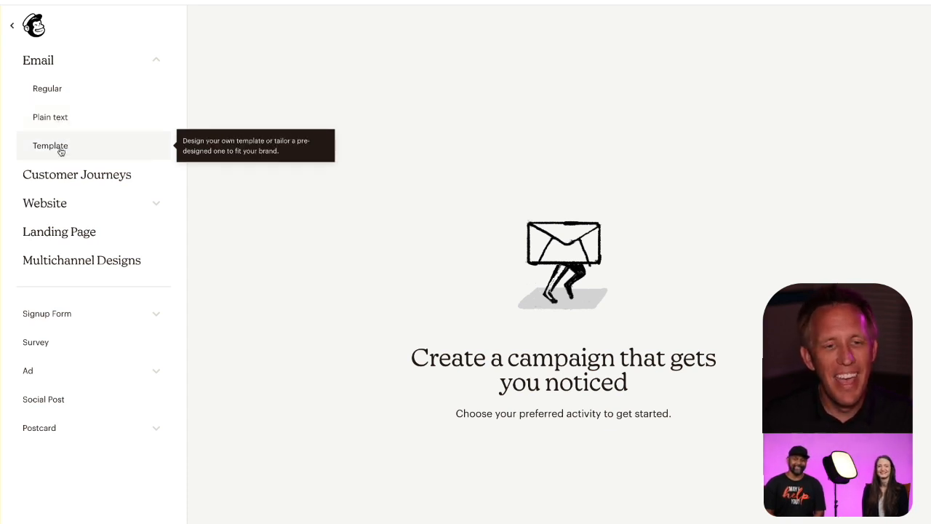
pyautogui.click(61, 151)
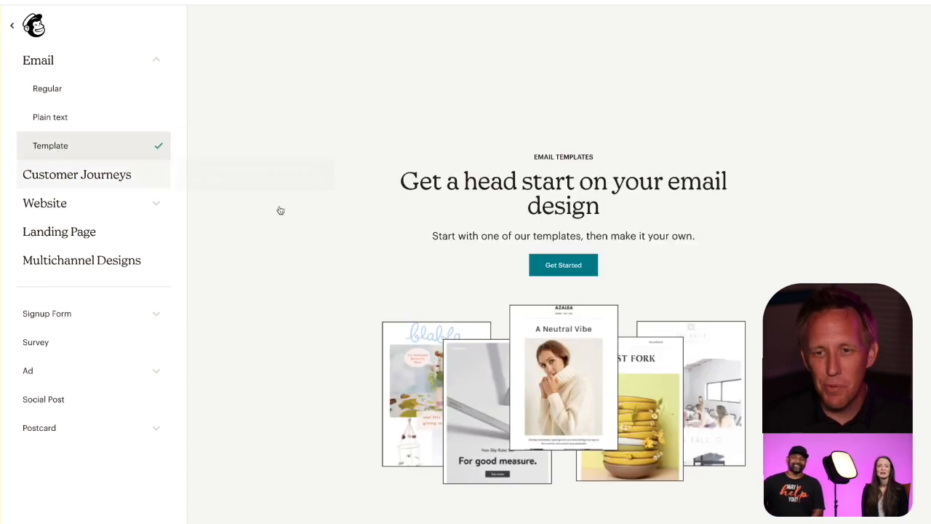
# Step: Start the template from the Fall Colors theme on the Themes tab
pyautogui.click(562, 269)
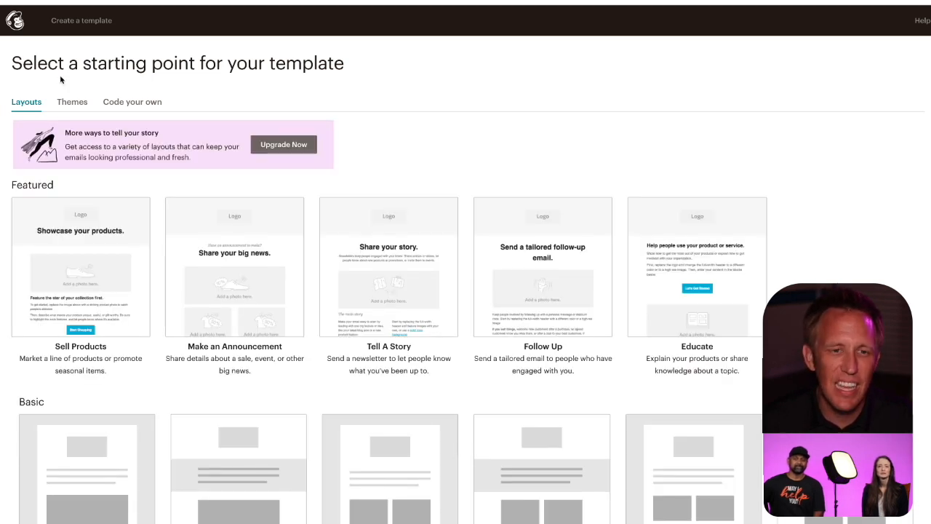
pyautogui.click(66, 103)
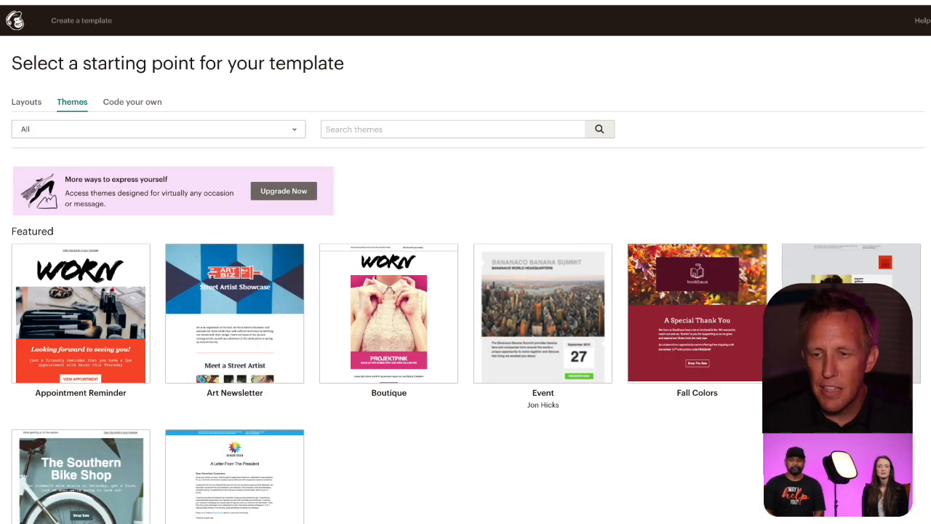
pyautogui.moveTo(717, 337)
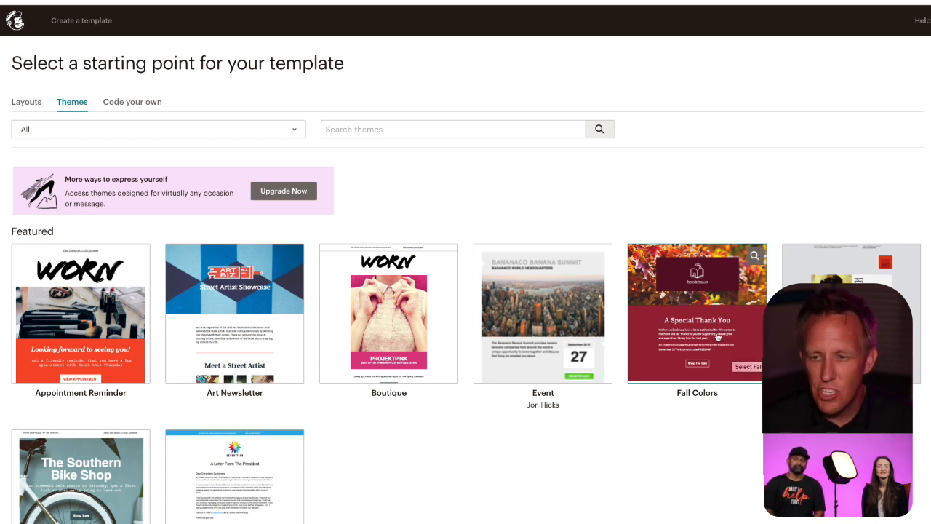
pyautogui.click(718, 337)
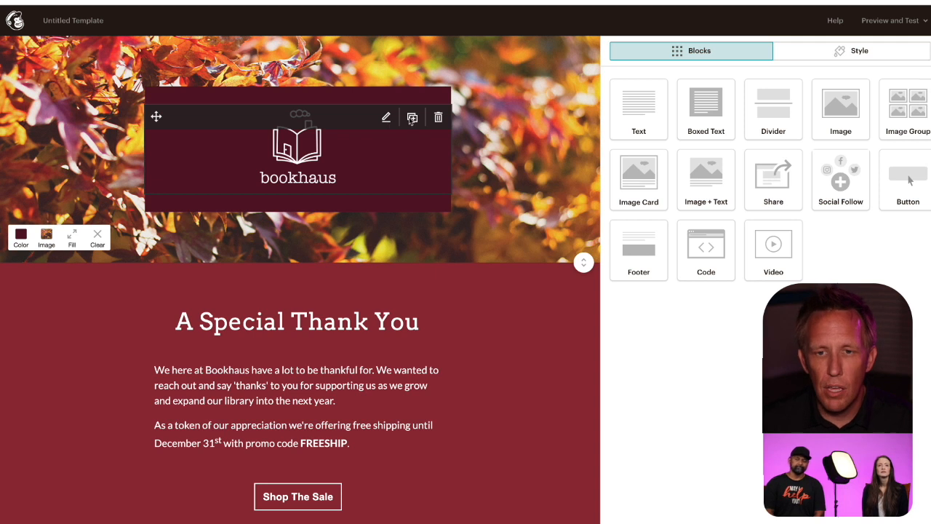
# Step: Select the bookhaus logo image block to edit it
pyautogui.click(328, 158)
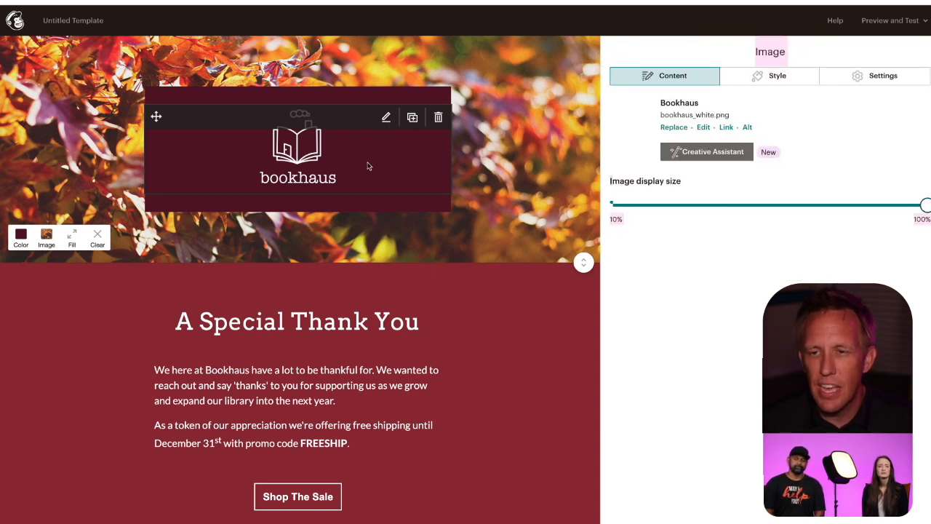
pyautogui.click(673, 128)
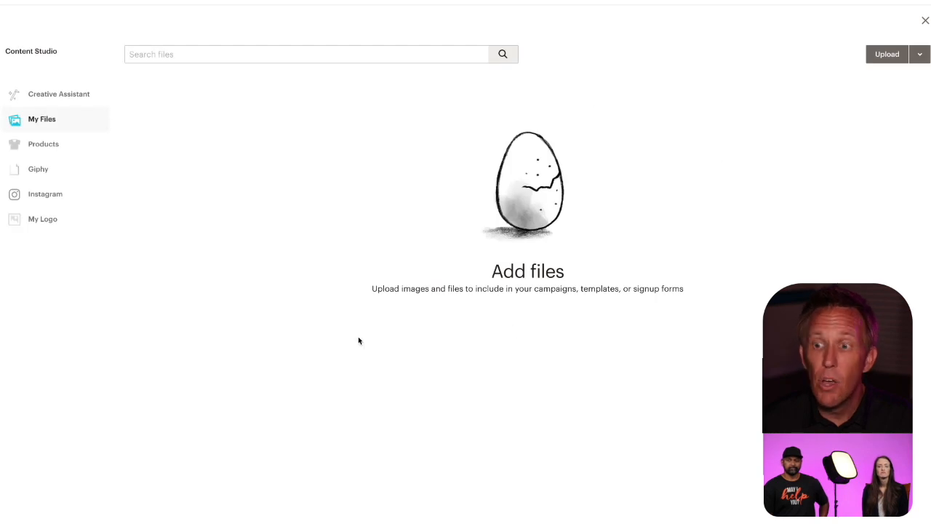
pyautogui.click(887, 55)
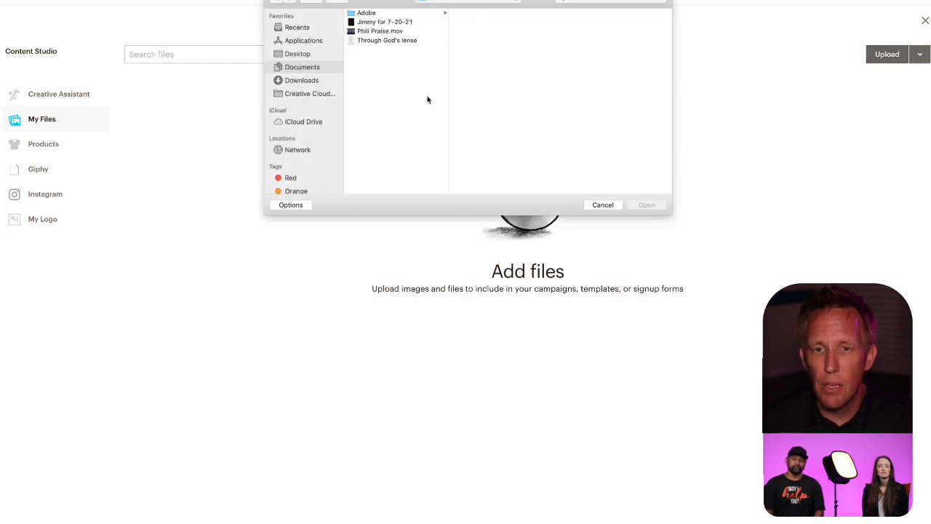
pyautogui.click(618, 206)
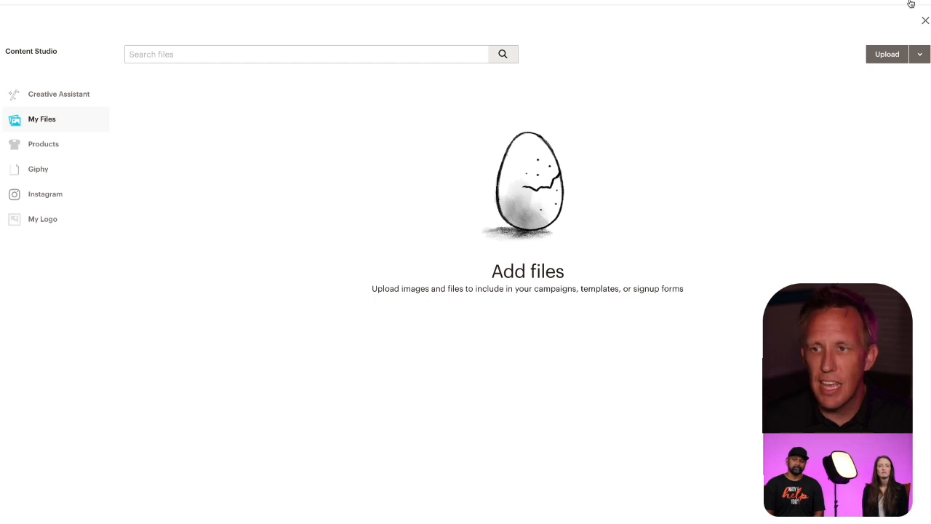
pyautogui.click(924, 20)
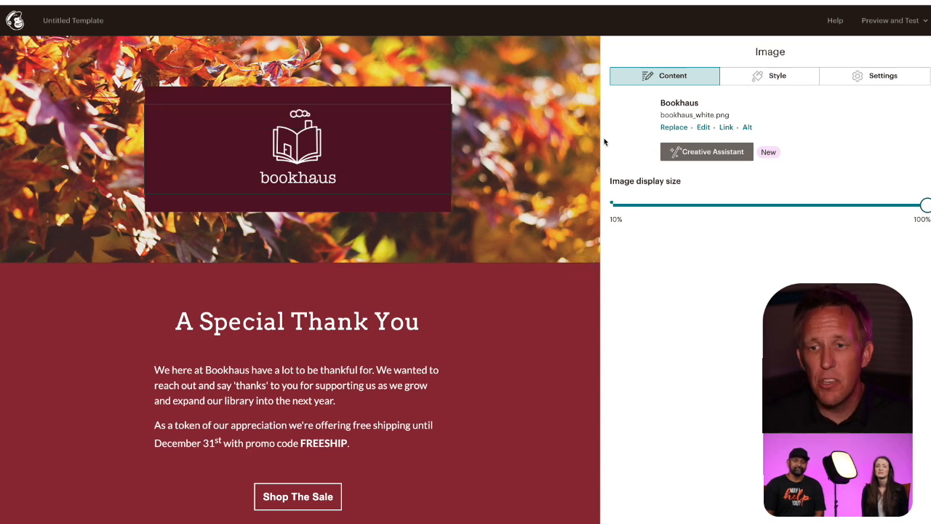
pyautogui.click(726, 129)
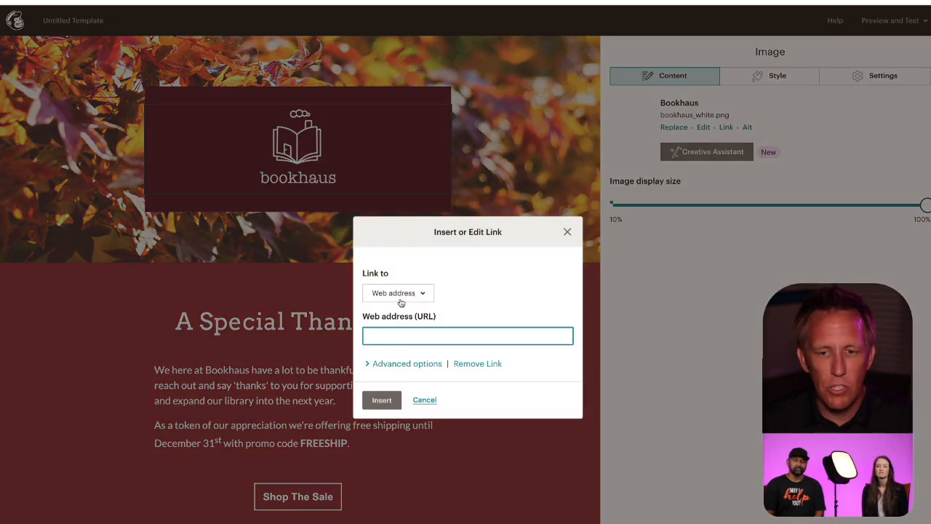
pyautogui.click(404, 297)
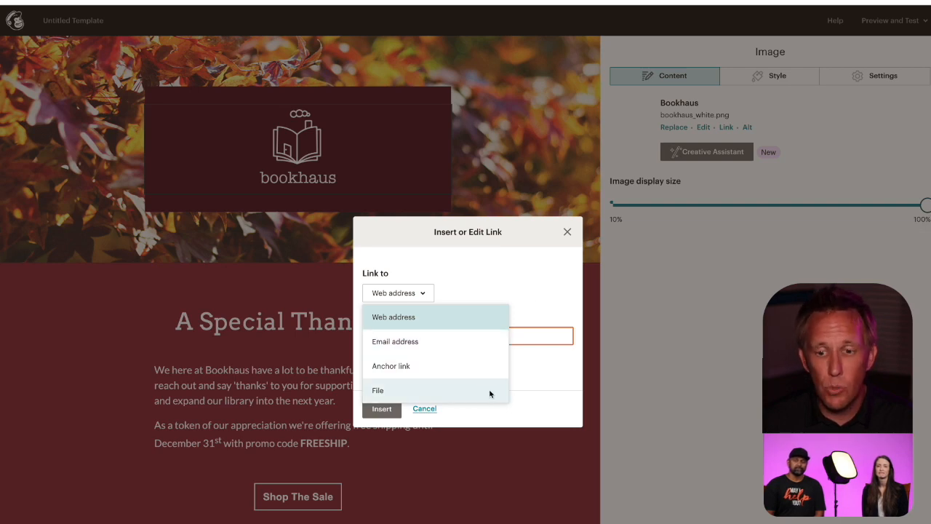
pyautogui.click(537, 371)
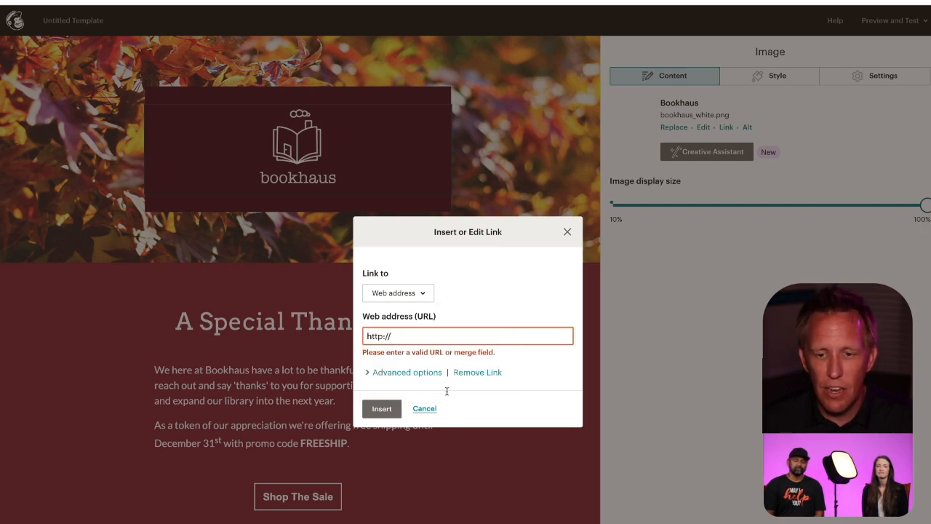
pyautogui.click(424, 409)
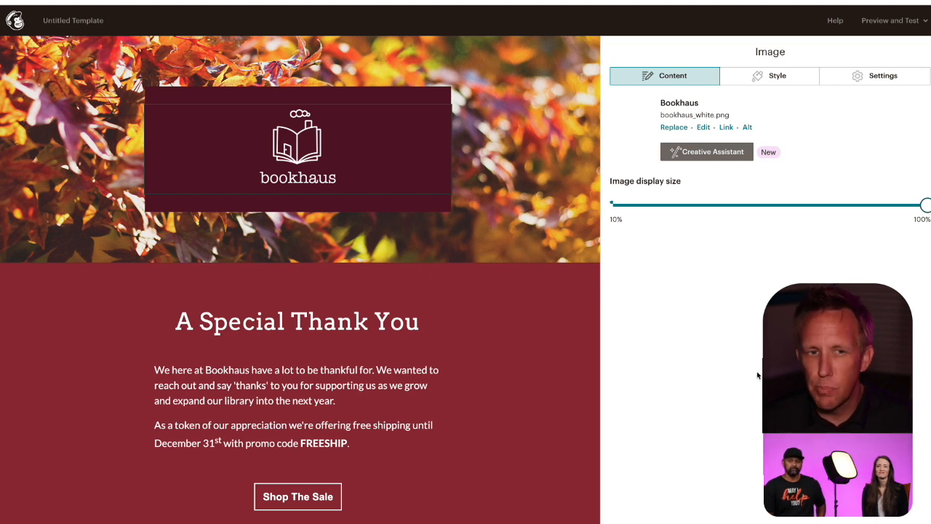
pyautogui.click(781, 78)
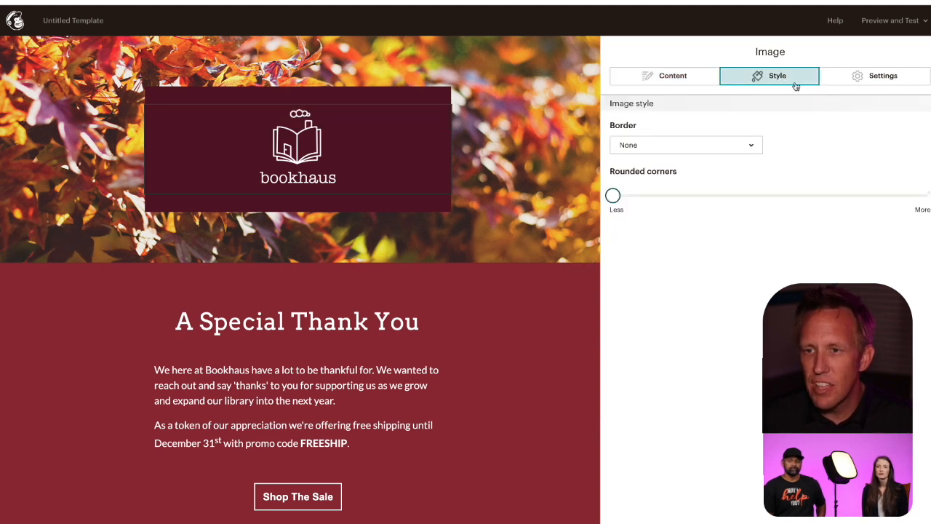
pyautogui.moveTo(297, 178)
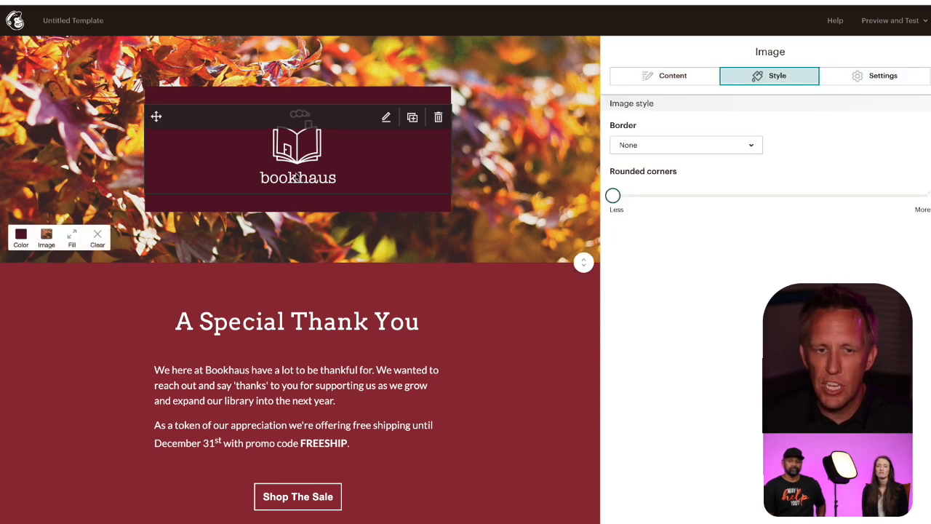
pyautogui.click(724, 148)
pyautogui.click(856, 144)
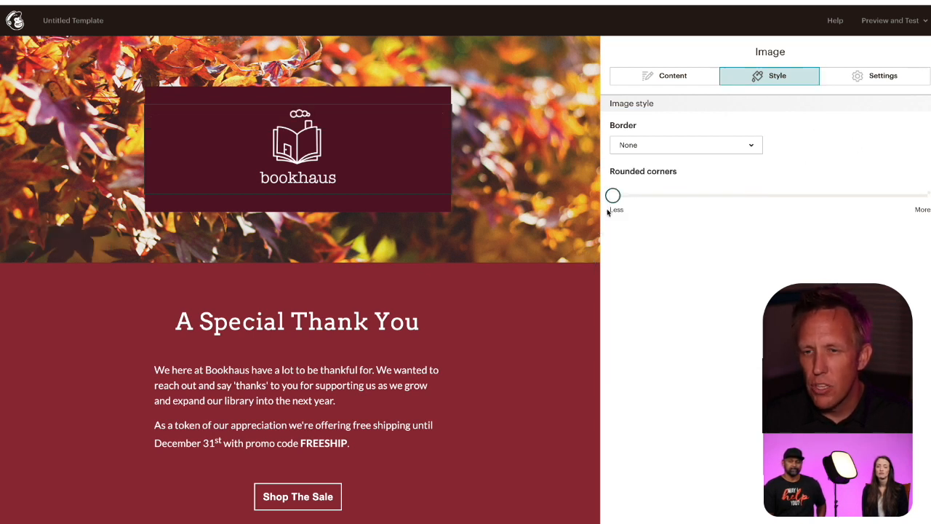
pyautogui.click(872, 76)
pyautogui.click(650, 148)
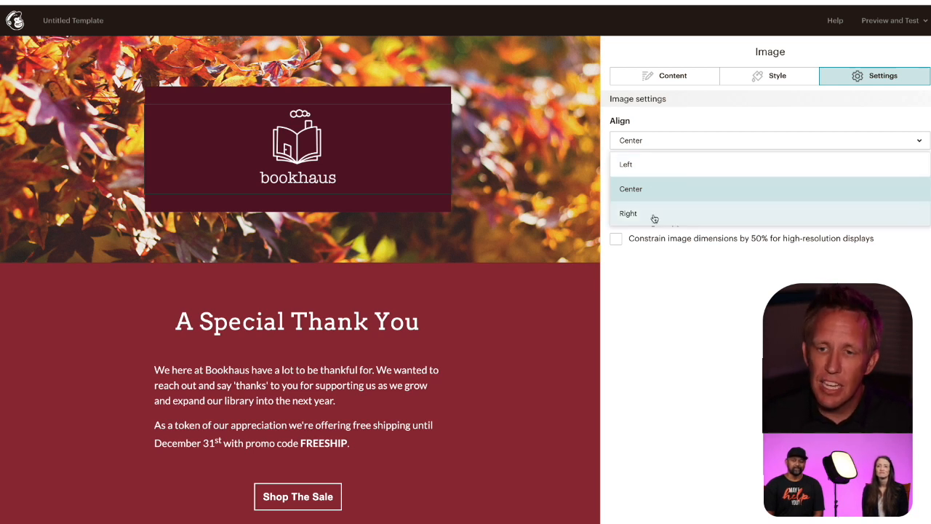
pyautogui.click(703, 323)
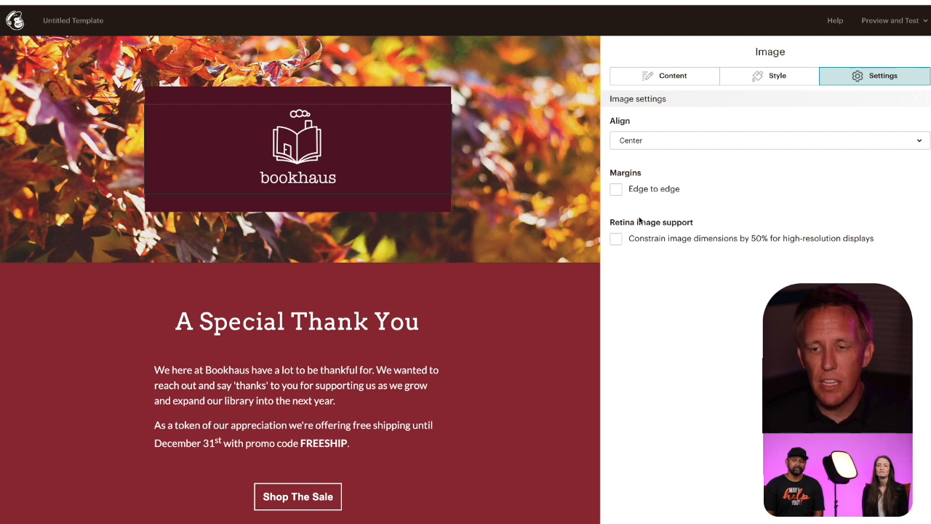
pyautogui.click(670, 76)
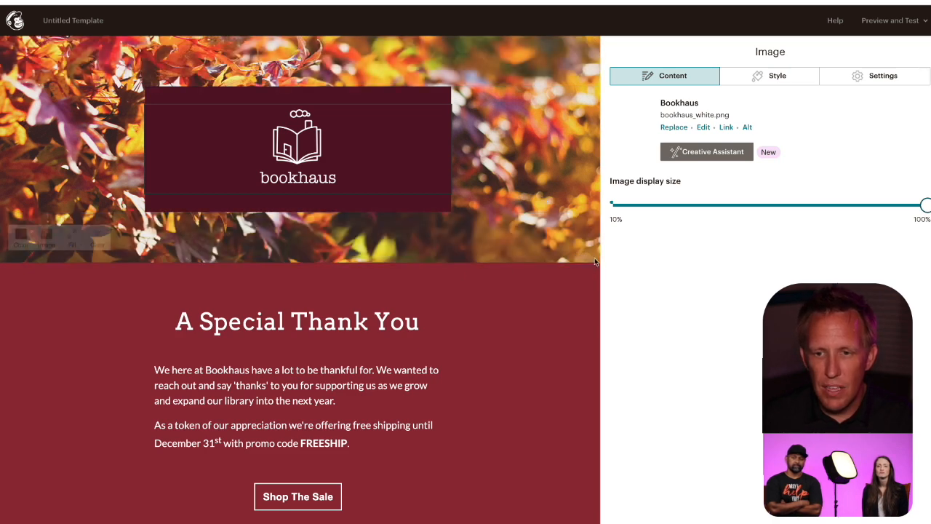
# Step: Adjust the autumn hero section's padding and retitle the heading 'Thanksgiving Potluck This Weekend!'
pyautogui.moveTo(584, 259); pyautogui.dragTo(573, 216)
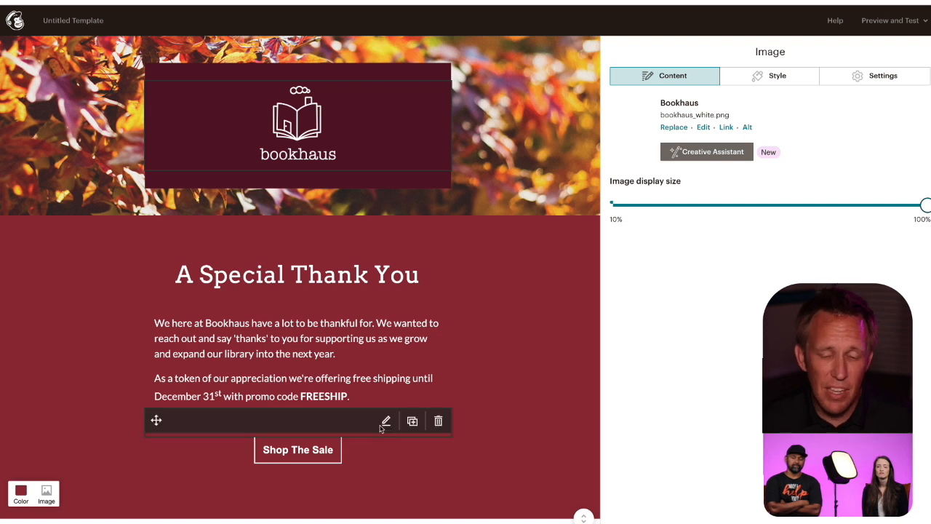
pyautogui.click(284, 274)
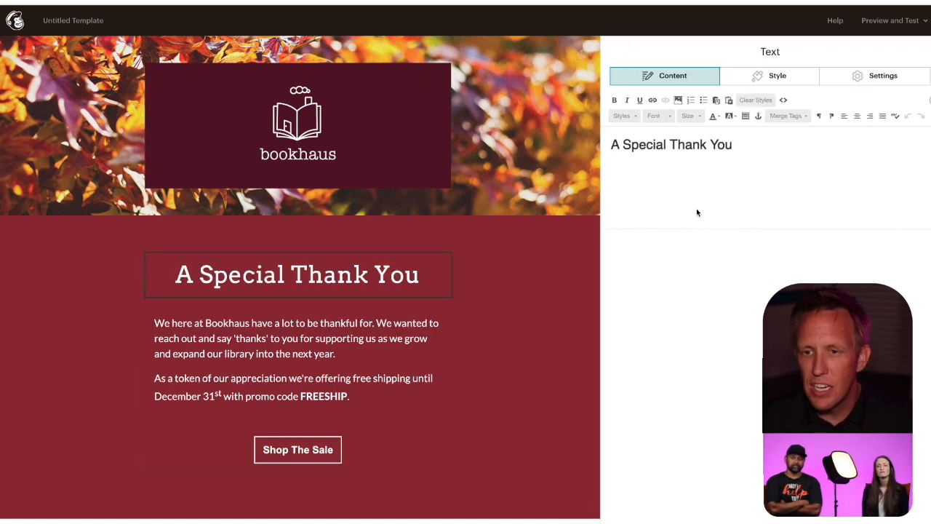
pyautogui.moveTo(741, 145); pyautogui.dragTo(535, 134)
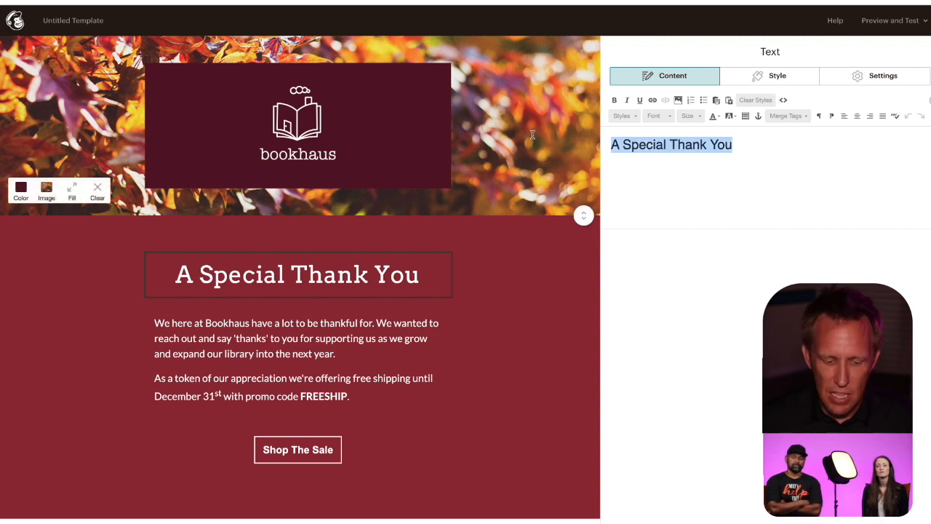
pyautogui.write('Thanksg')
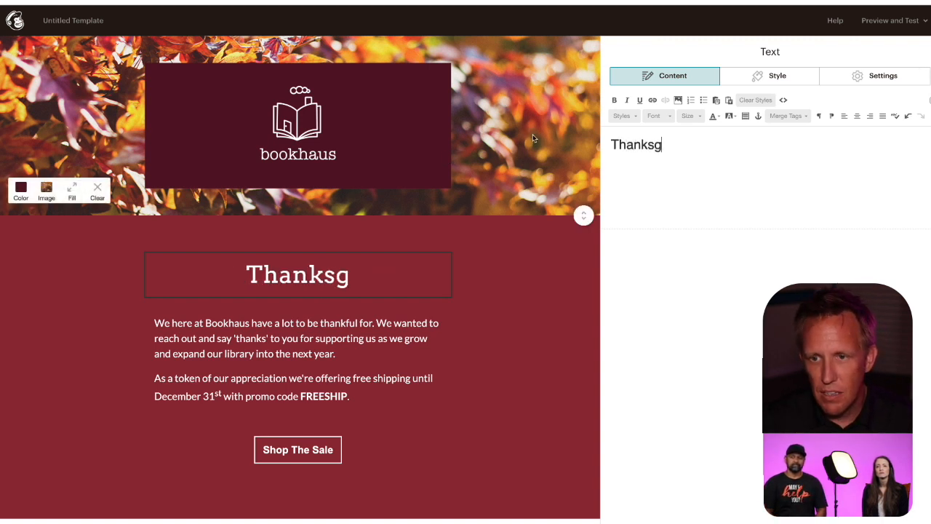
pyautogui.write('iving Potluc')
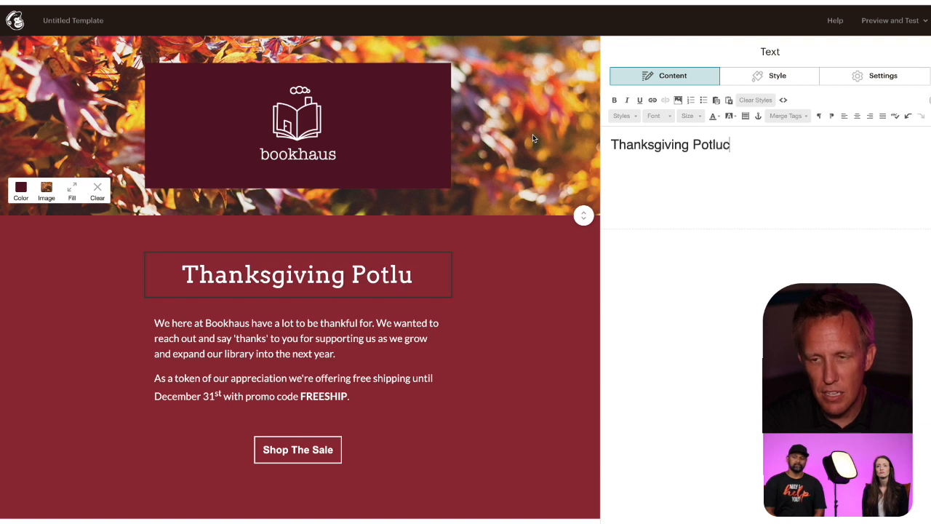
pyautogui.write('k This Weekend!')
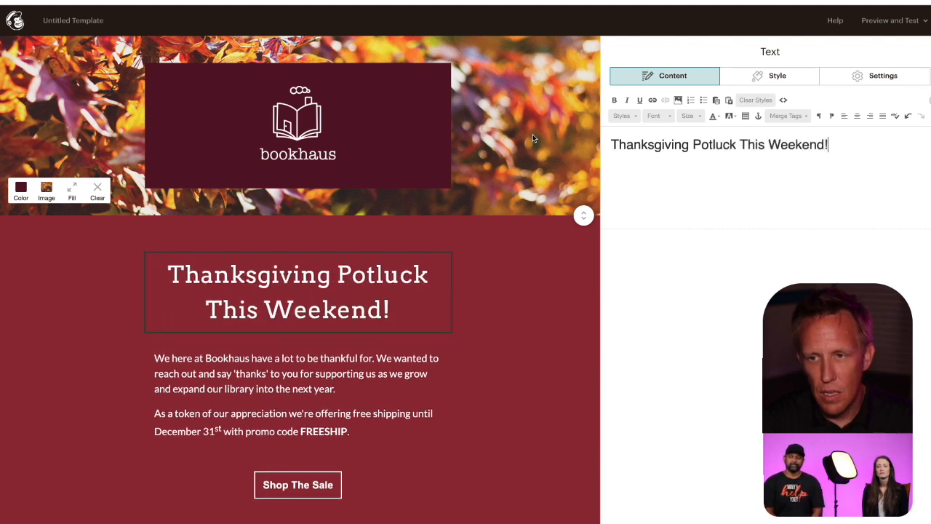
# Step: Replace the first paragraph's text with 'Bring good food.'
pyautogui.click(315, 380)
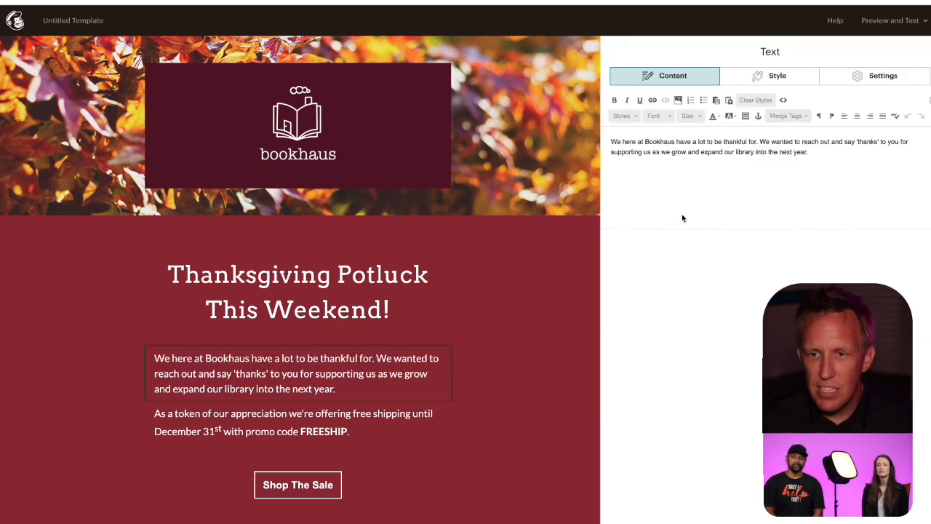
pyautogui.moveTo(868, 151); pyautogui.dragTo(533, 100)
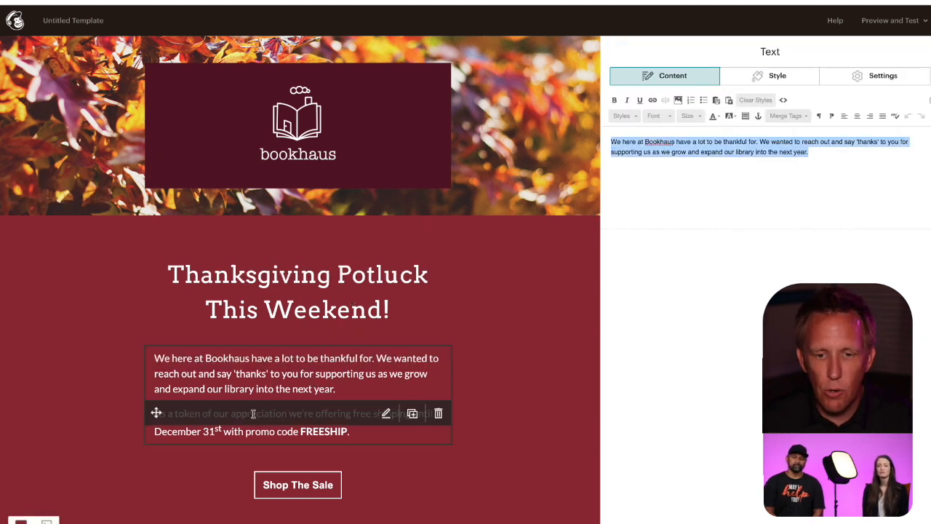
pyautogui.write('Briong')
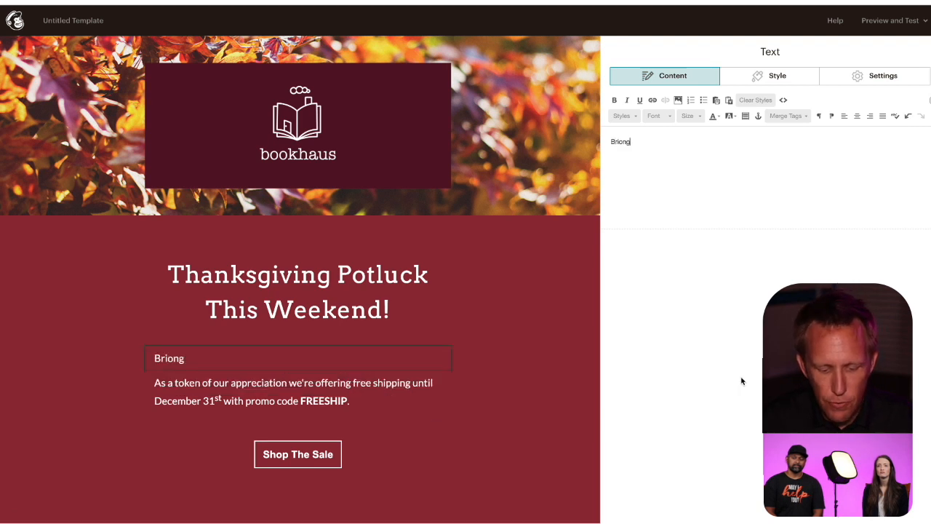
pyautogui.press('BackSpace')
pyautogui.press('BackSpace')
pyautogui.press('BackSpace')
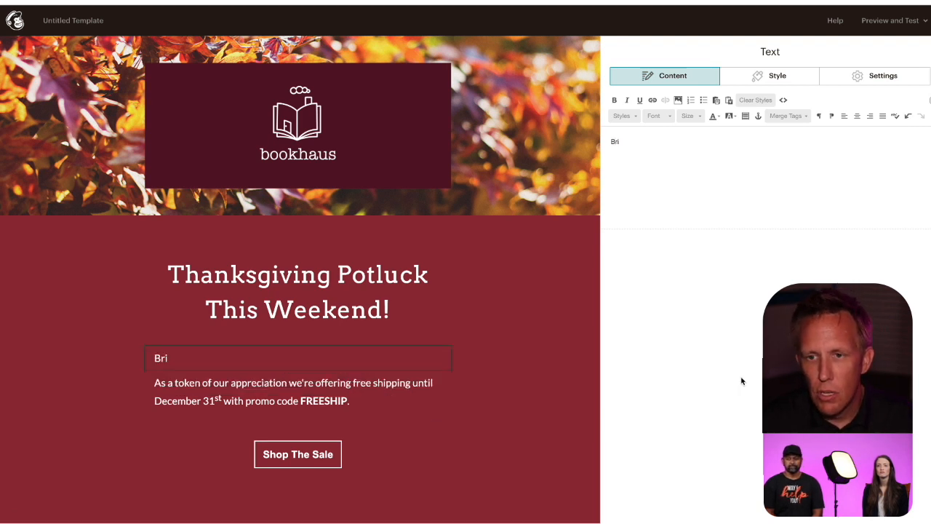
pyautogui.write('ng good food.')
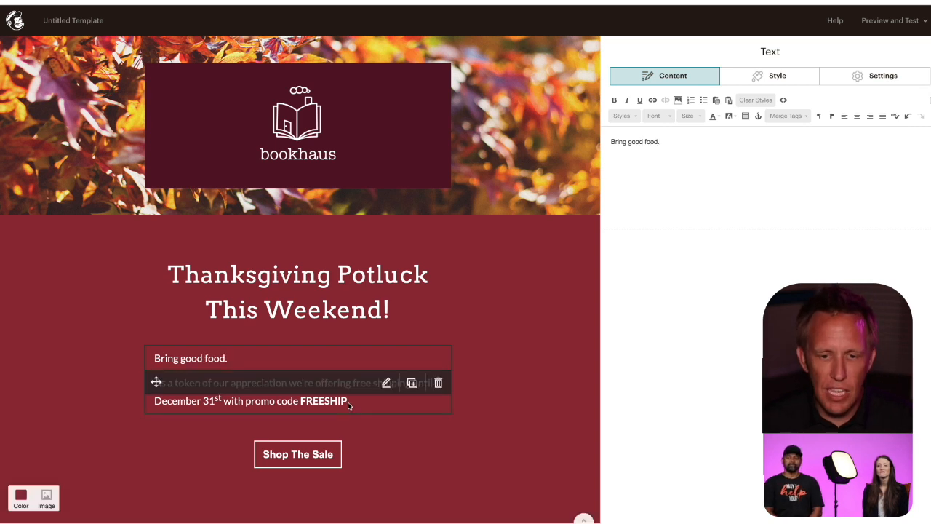
# Step: Select the free-shipping paragraph text and bring up the Shop The Sale button's settings
pyautogui.click(254, 404)
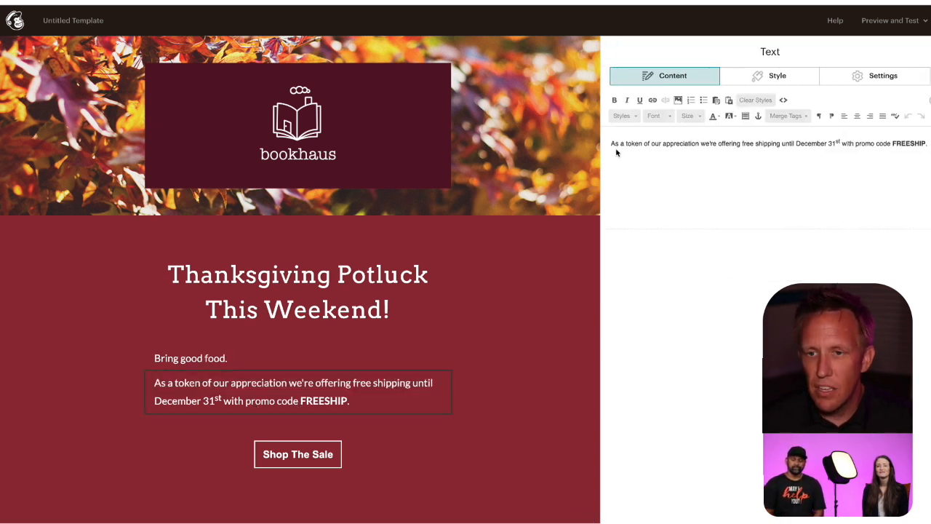
pyautogui.moveTo(620, 143); pyautogui.dragTo(927, 144)
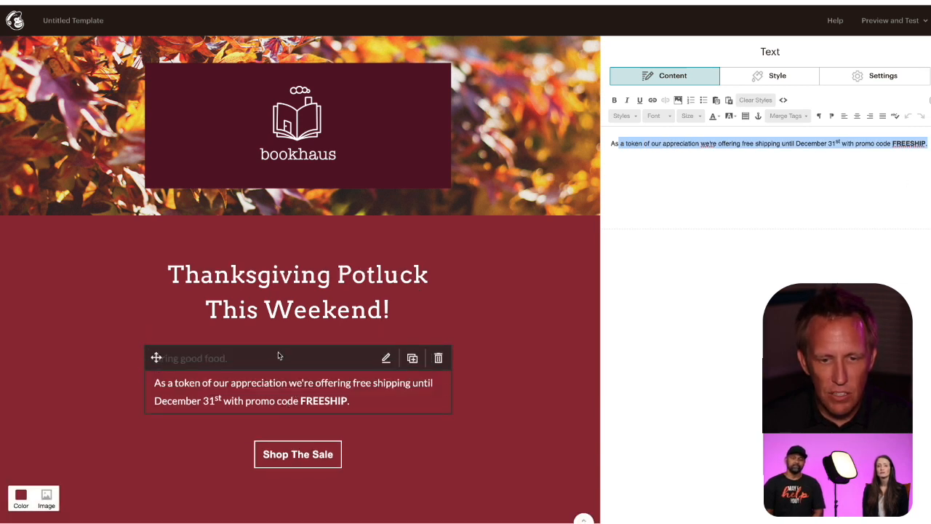
pyautogui.click(311, 471)
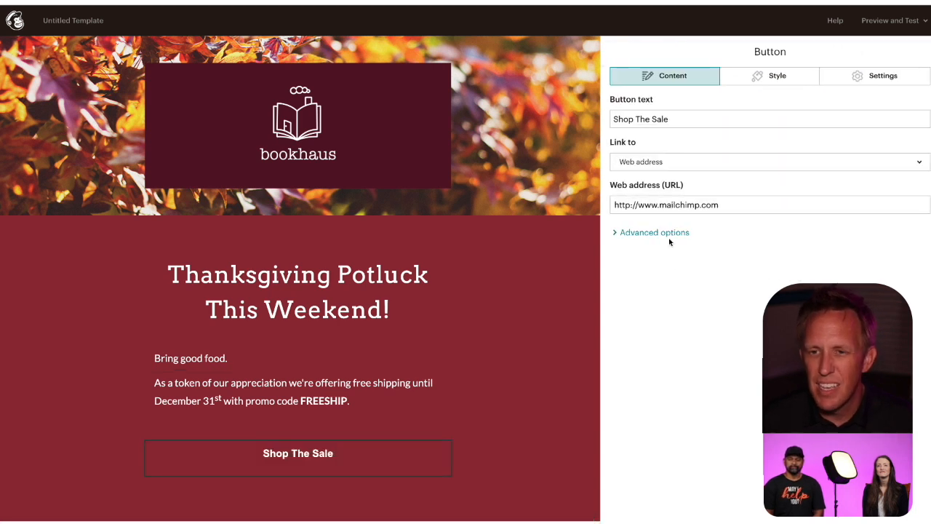
# Step: Change the button label from 'Shop The Sale' to 'Sign Up for and Entree', keeping the web address link
pyautogui.tripleClick(683, 122)
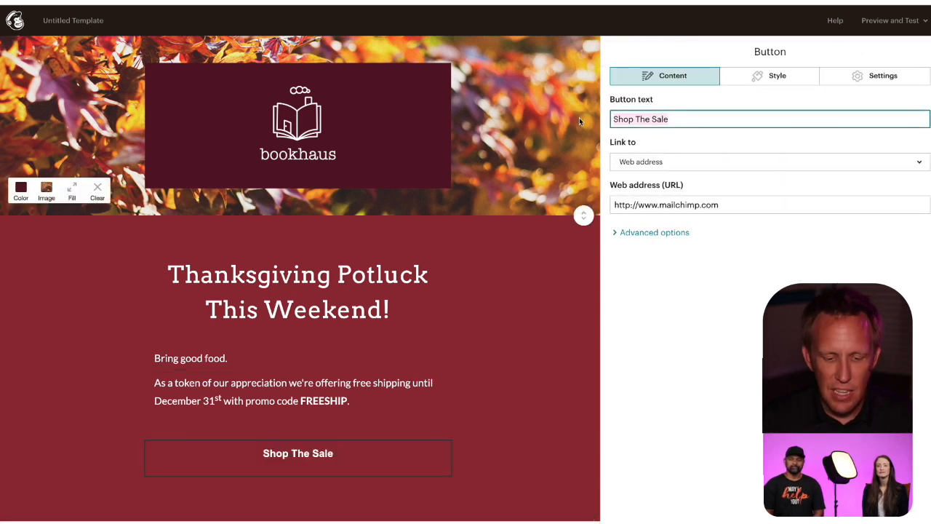
pyautogui.write('Sign Up')
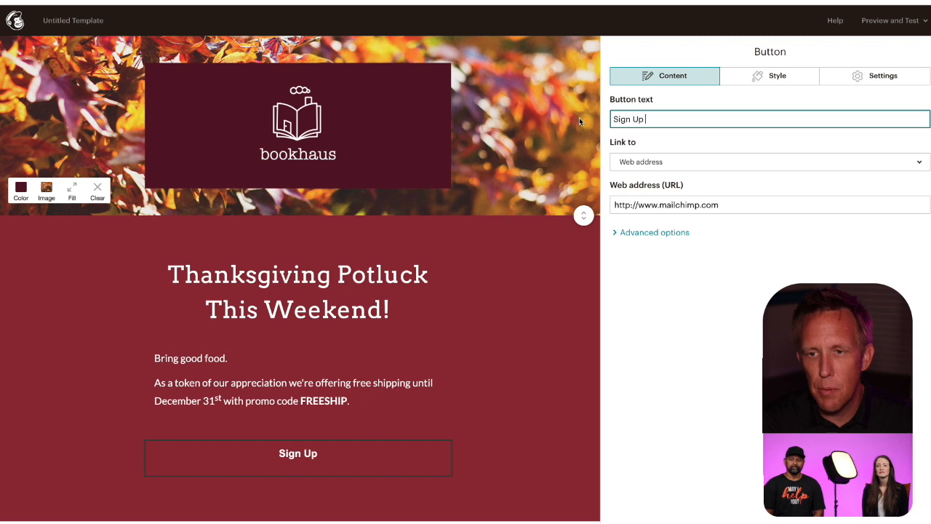
pyautogui.write(' for and Entree')
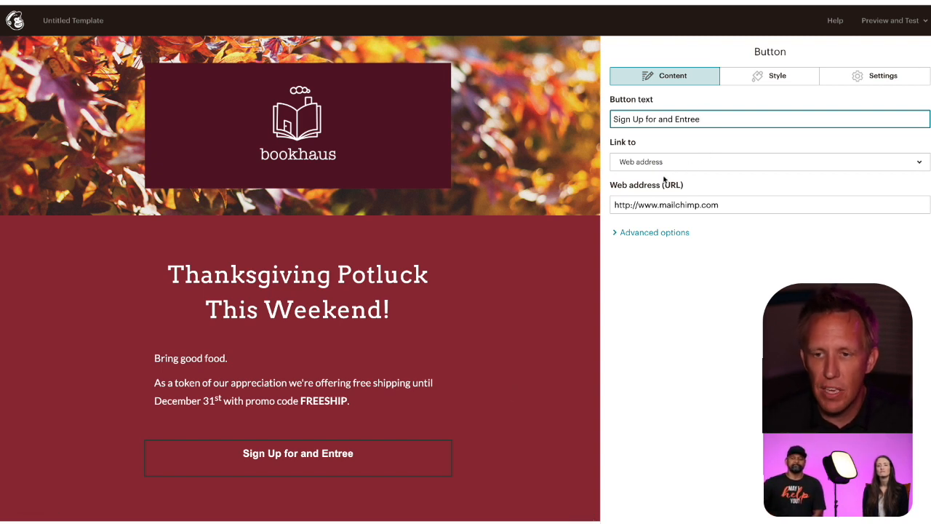
pyautogui.click(688, 163)
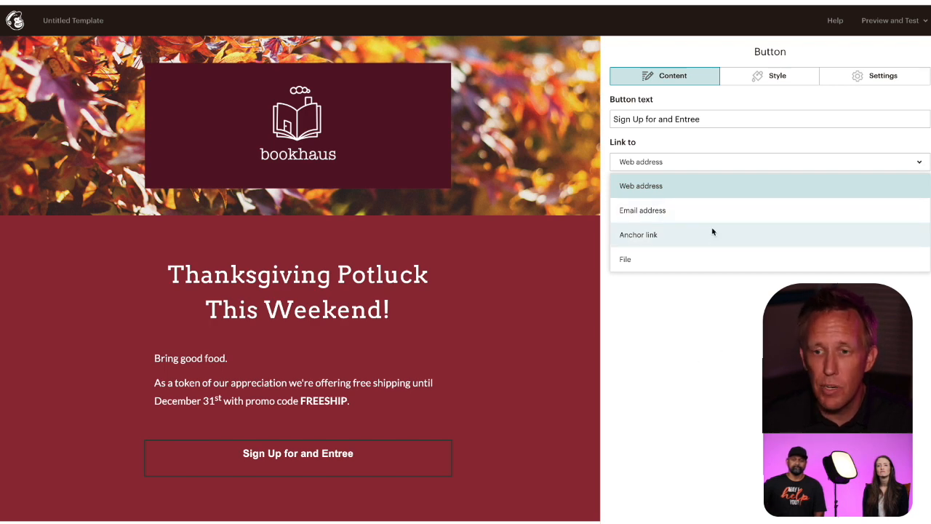
pyautogui.click(665, 348)
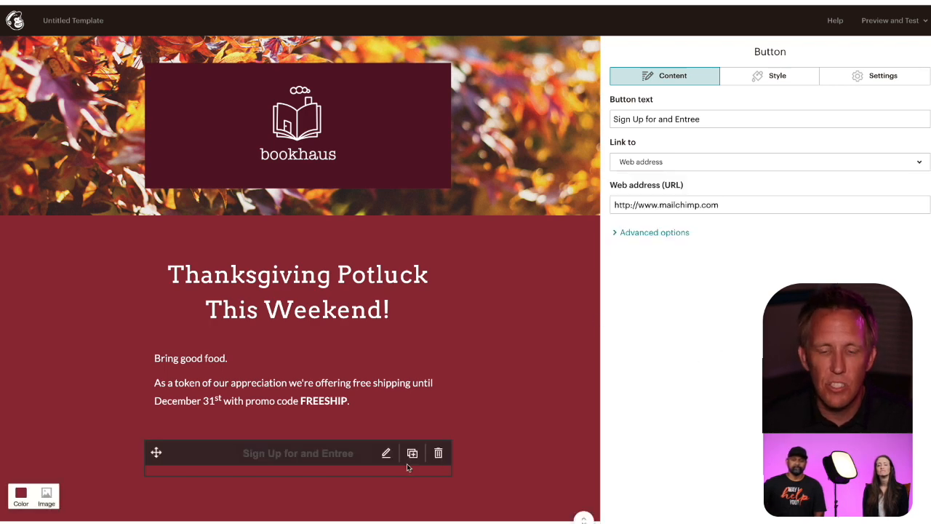
# Step: Open the Literary Classics block in New Arrivals and review its text and View Collection link
pyautogui.scroll(-4, 406, 463)
pyautogui.scroll(-3, 407, 467)
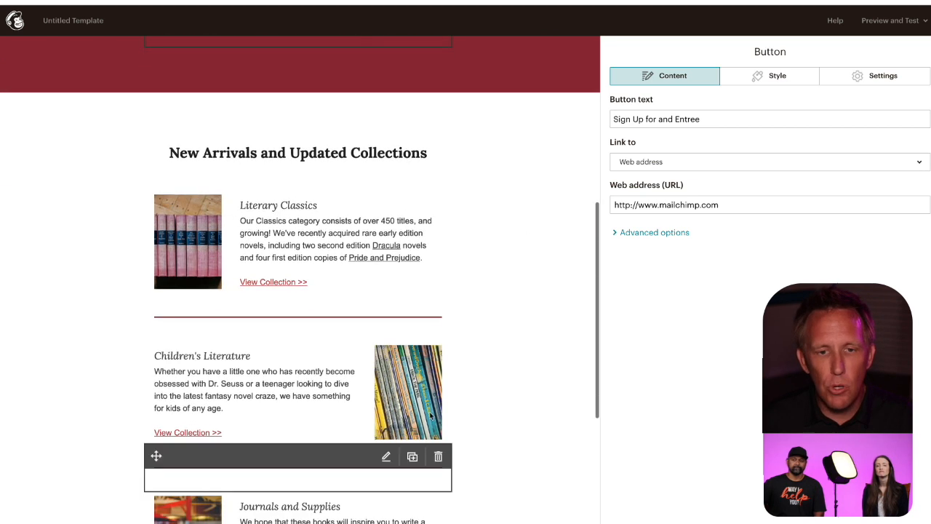
pyautogui.click(200, 255)
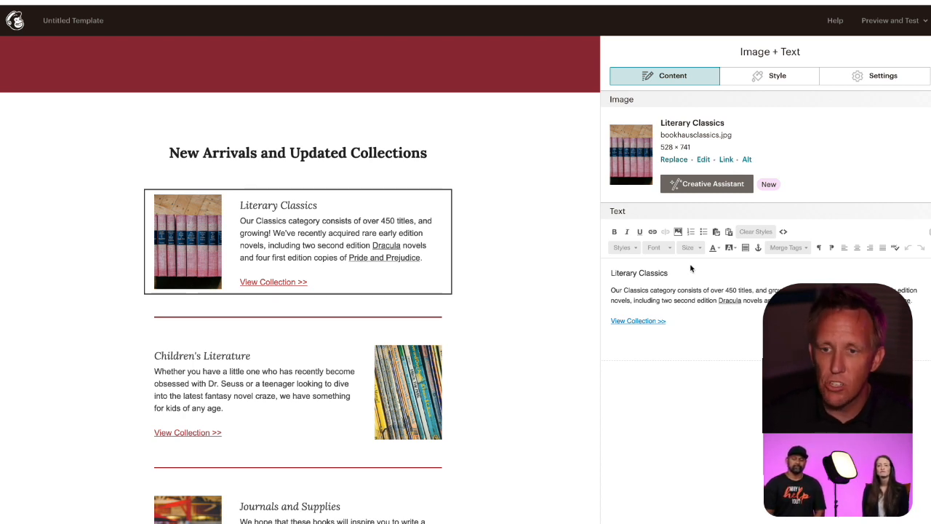
pyautogui.moveTo(607, 269); pyautogui.dragTo(607, 321)
pyautogui.click(740, 319)
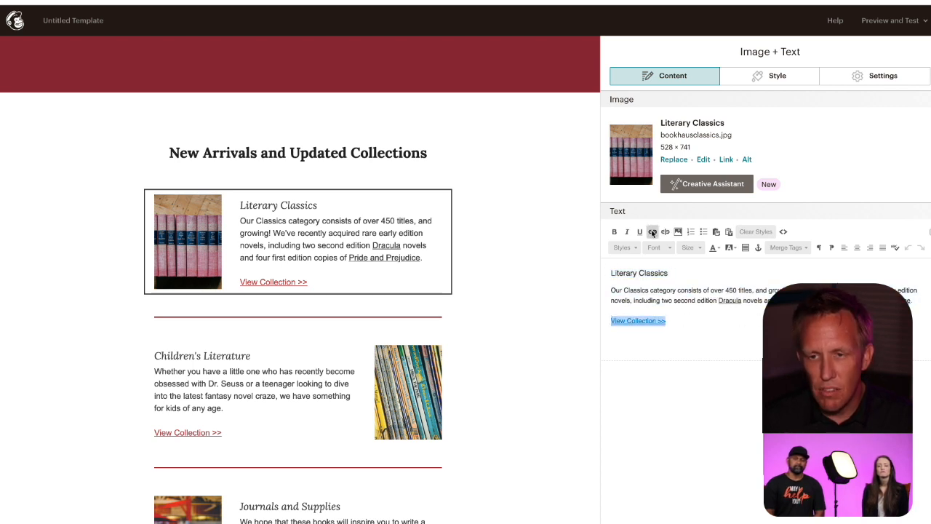
pyautogui.click(745, 301)
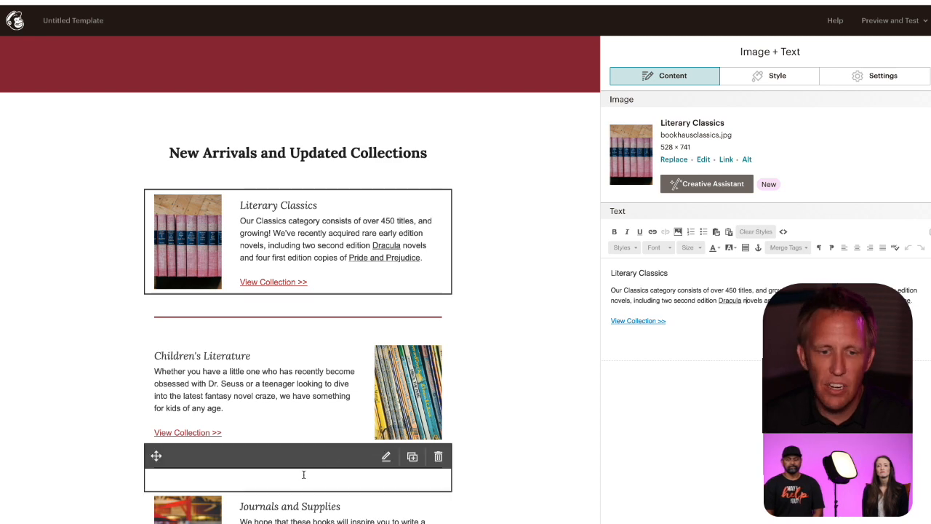
pyautogui.scroll(-6, 303, 474)
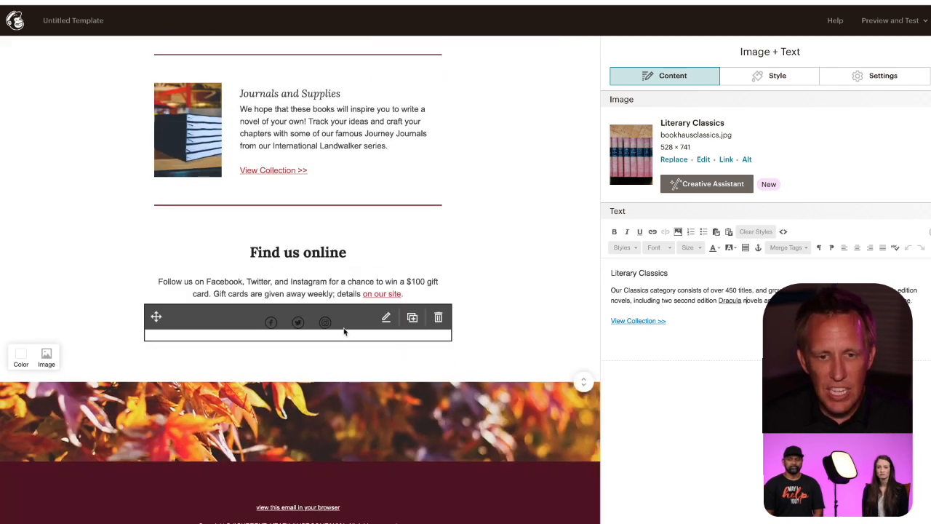
pyautogui.scroll(3, 417, 171)
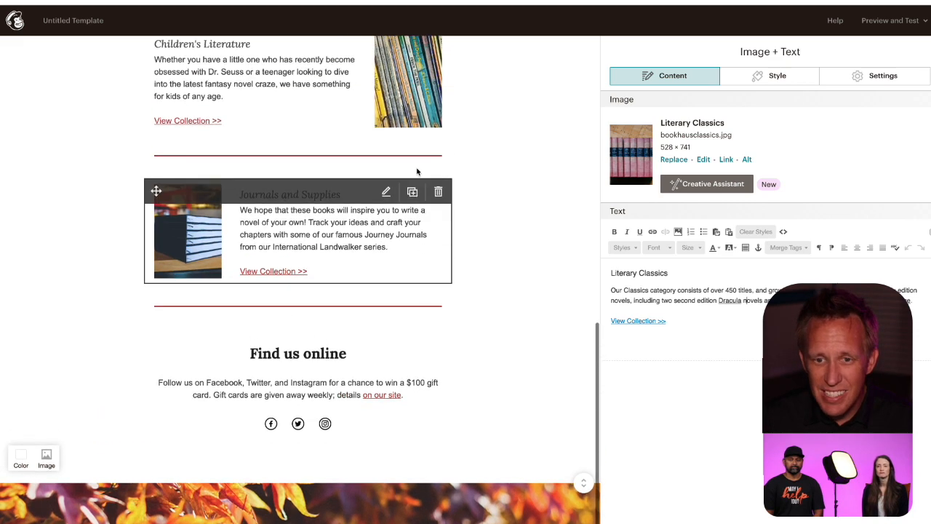
pyautogui.click(438, 191)
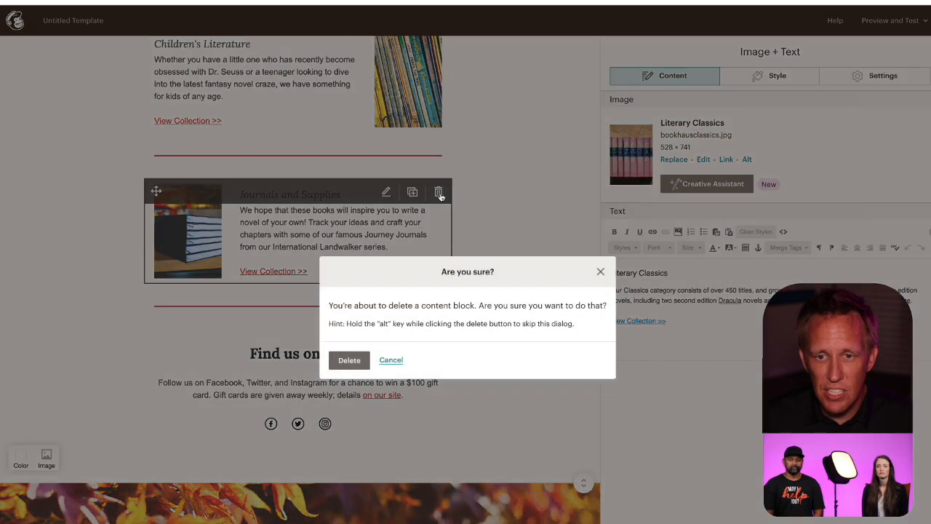
pyautogui.click(349, 361)
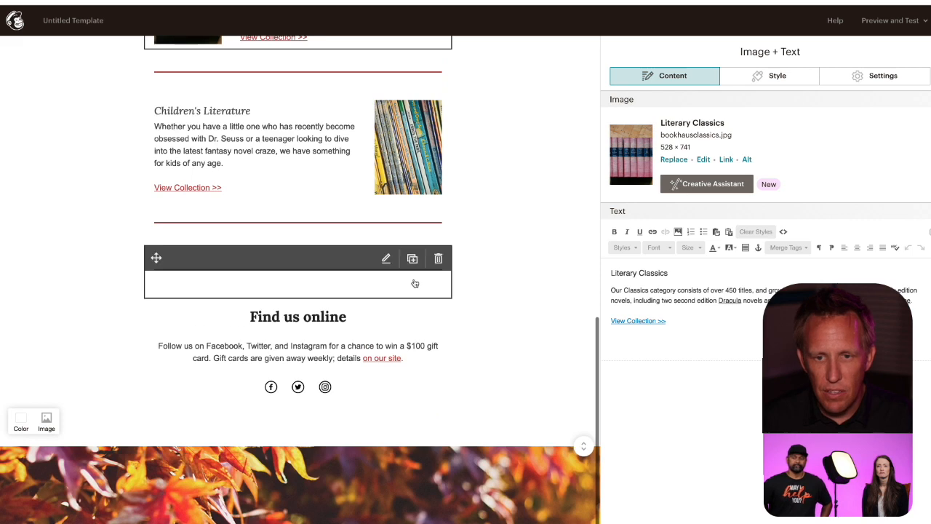
pyautogui.click(439, 259)
pyautogui.click(339, 360)
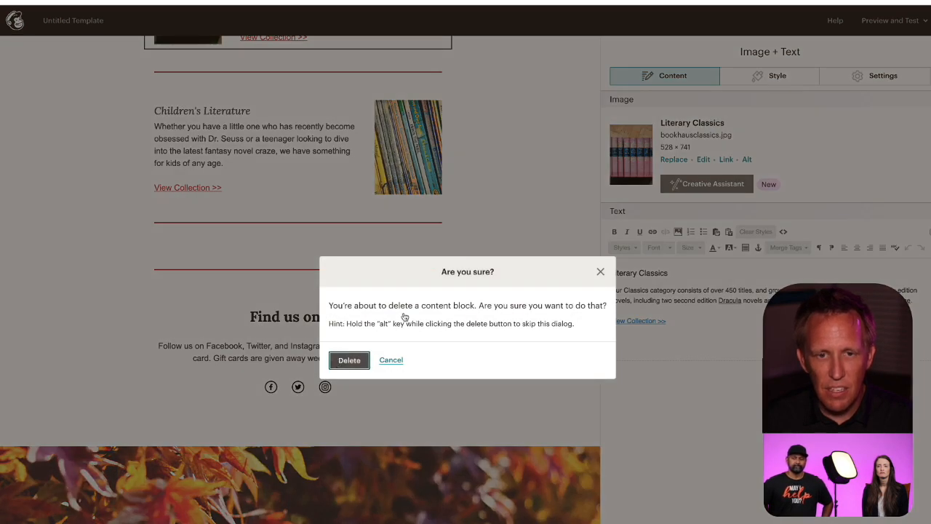
pyautogui.scroll(2, 472, 265)
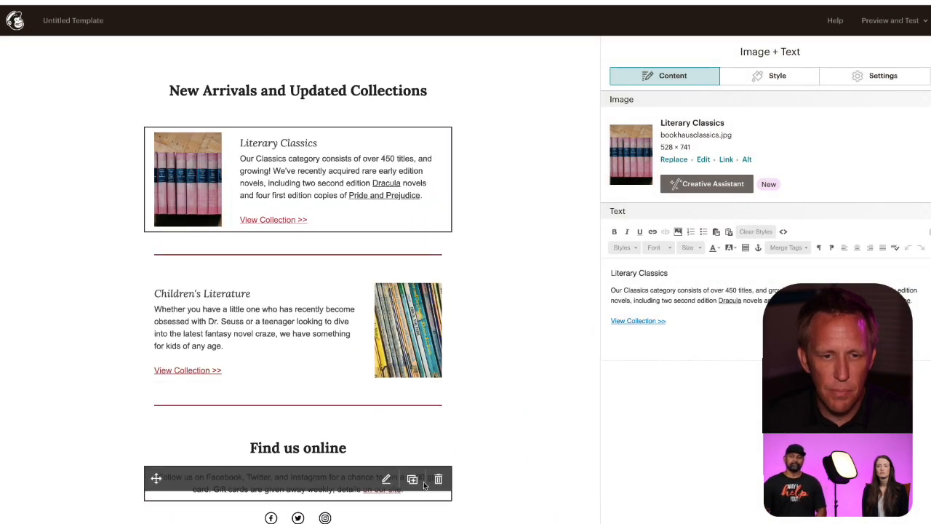
pyautogui.scroll(-2, 424, 486)
pyautogui.scroll(-2, 424, 486)
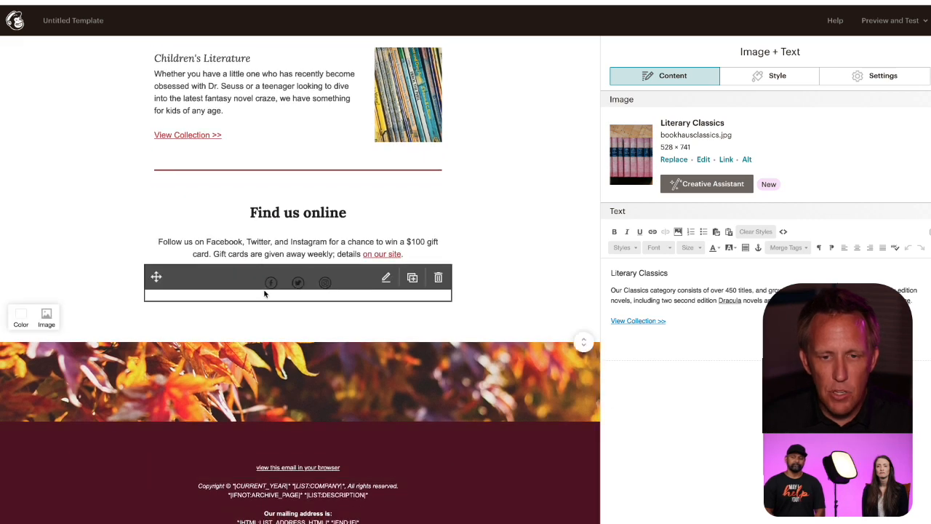
# Step: In the Find us online block, switch the third link from Instagram to Website, keeping Facebook and Twitter
pyautogui.click(291, 289)
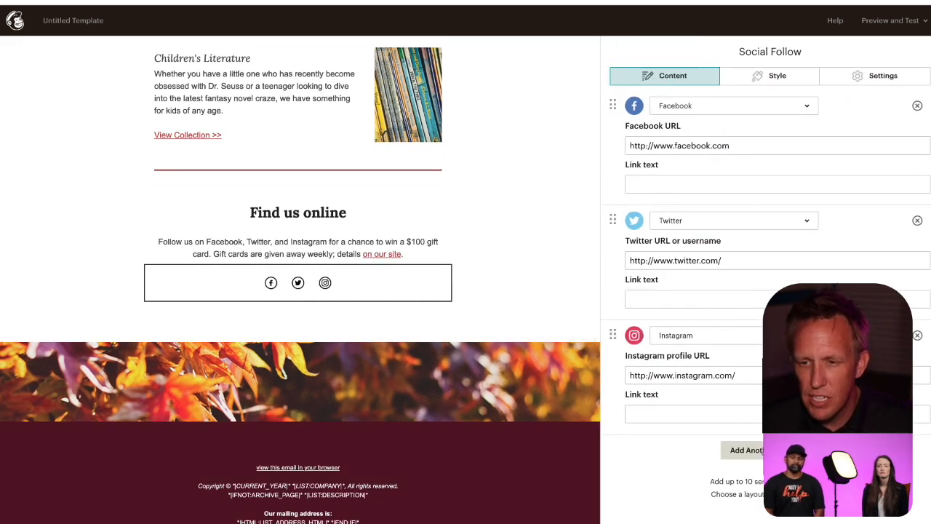
pyautogui.click(754, 145)
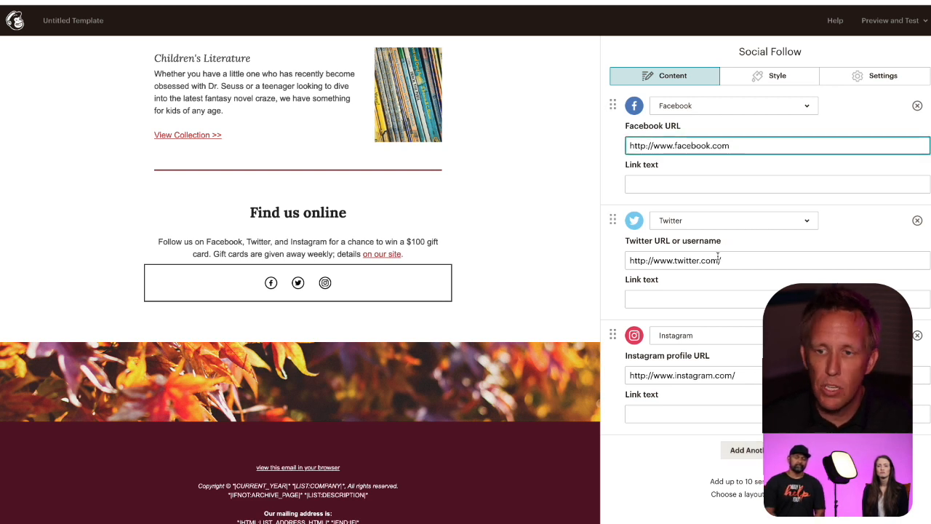
pyautogui.click(747, 337)
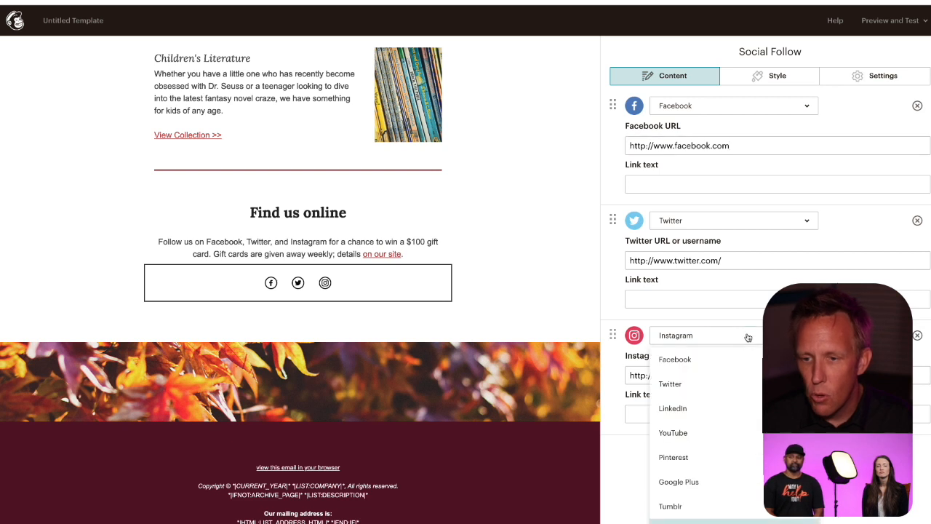
pyautogui.scroll(-3, 754, 404)
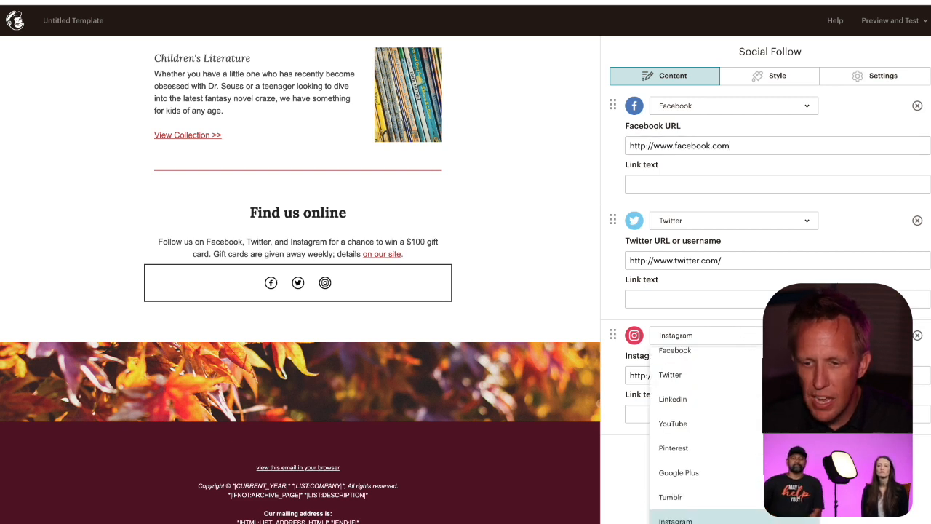
pyautogui.scroll(-2, 698, 433)
pyautogui.scroll(6, 698, 433)
pyautogui.scroll(-6, 698, 432)
pyautogui.click(700, 387)
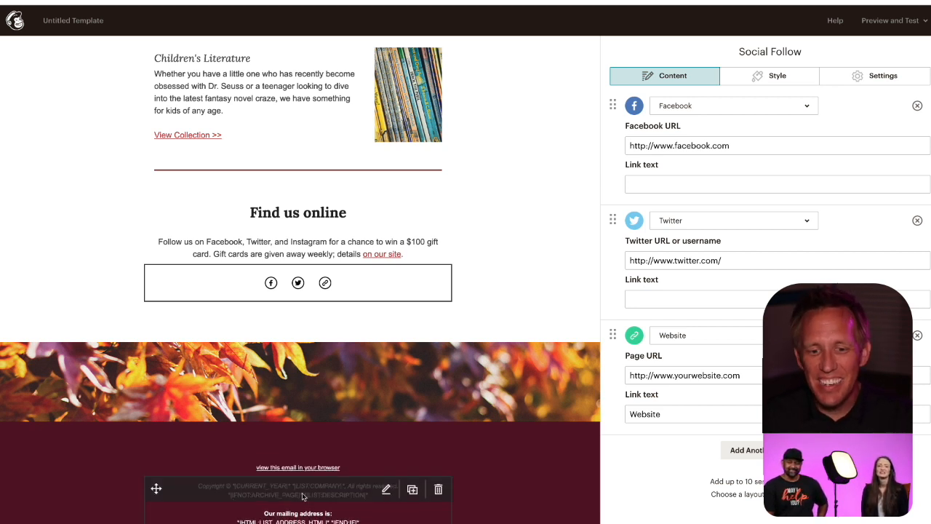
pyautogui.scroll(-1, 508, 460)
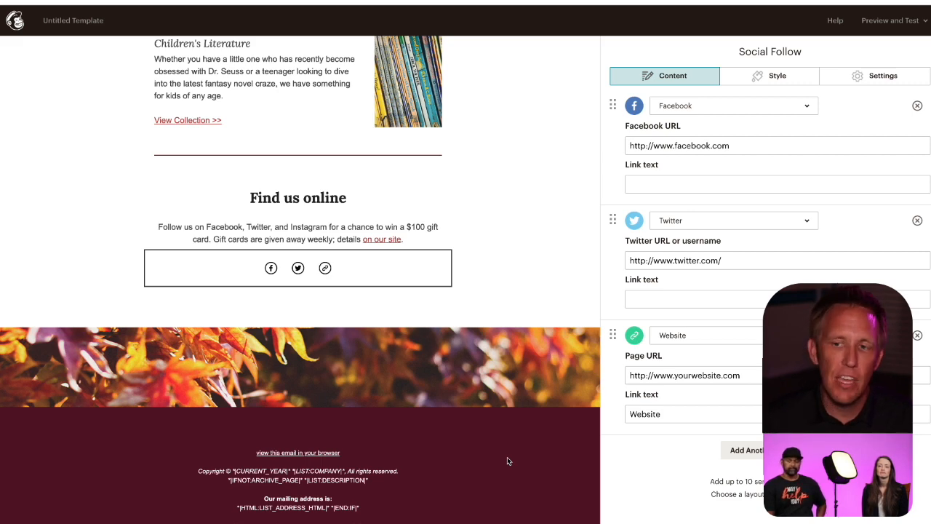
pyautogui.scroll(15, 526, 450)
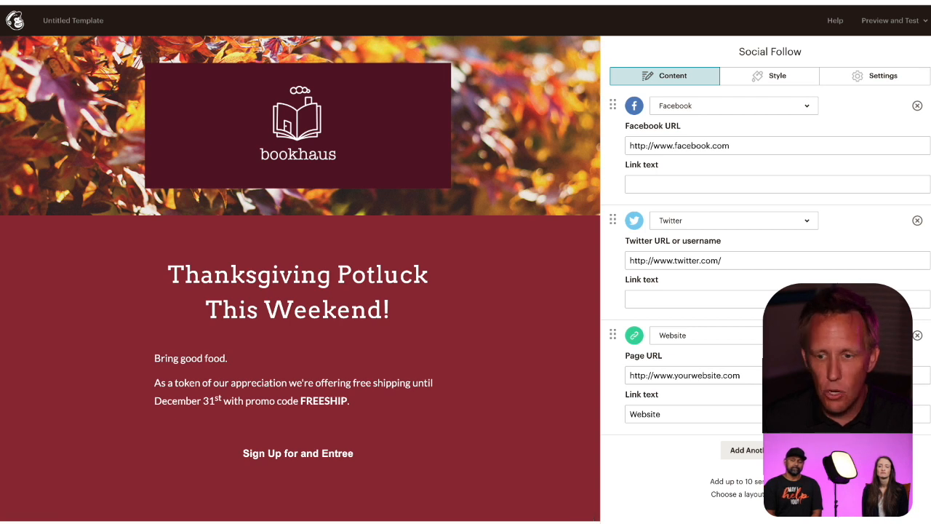
# Step: Close the social block editor, scroll through the email in desktop preview mode, then exit preview
pyautogui.click(872, 506)
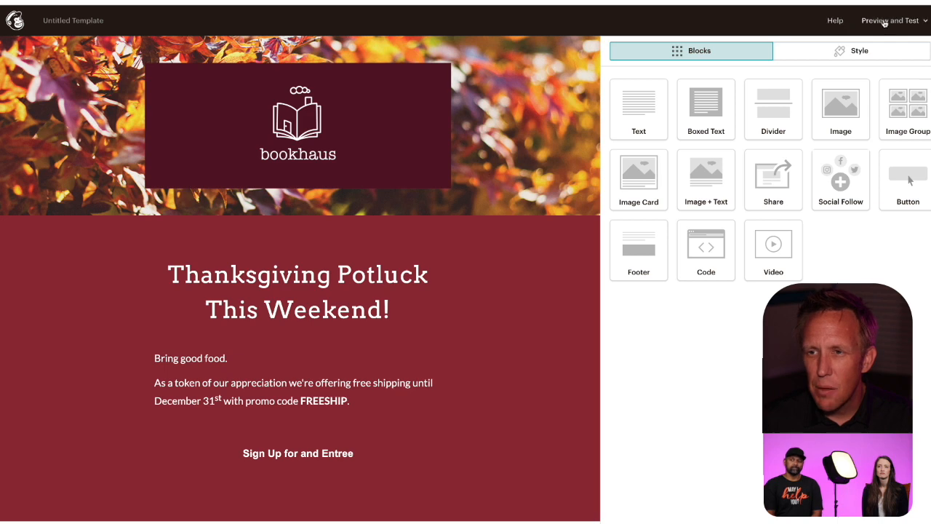
pyautogui.click(884, 22)
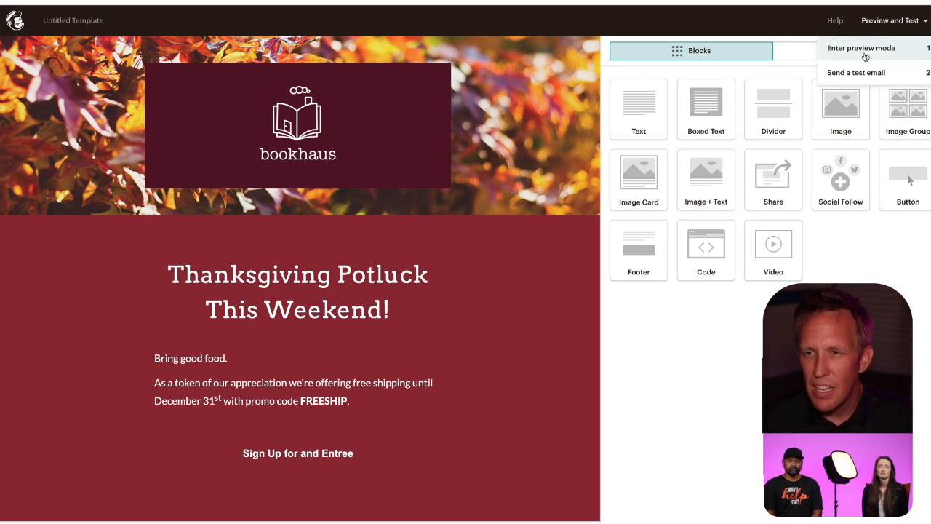
pyautogui.click(865, 49)
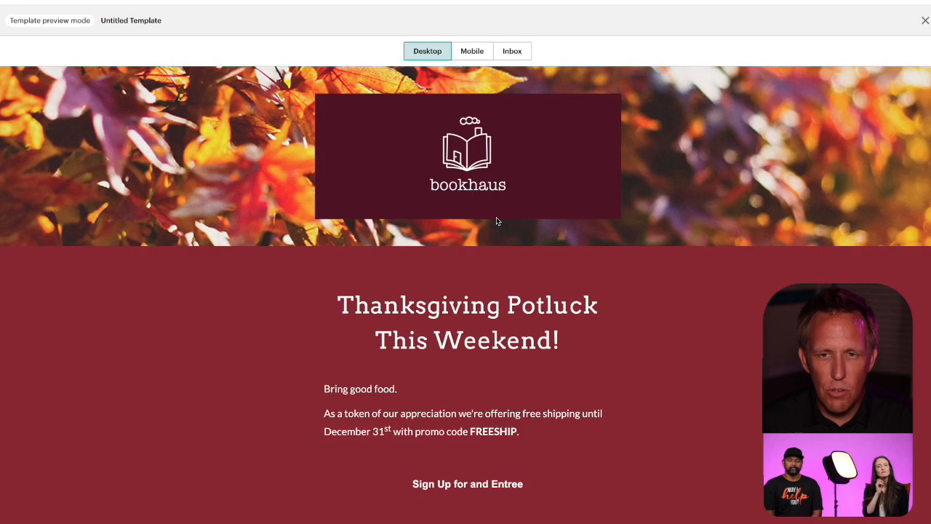
pyautogui.scroll(-10, 444, 401)
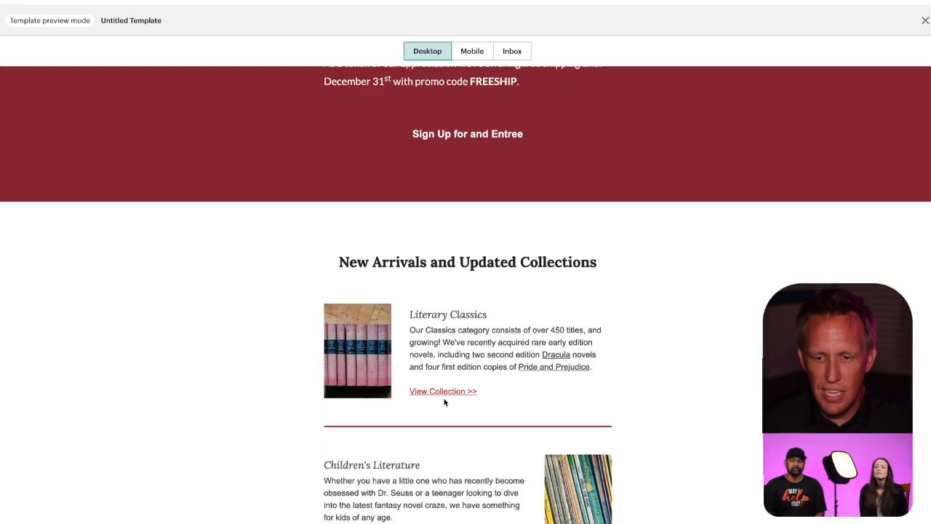
pyautogui.scroll(15, 444, 402)
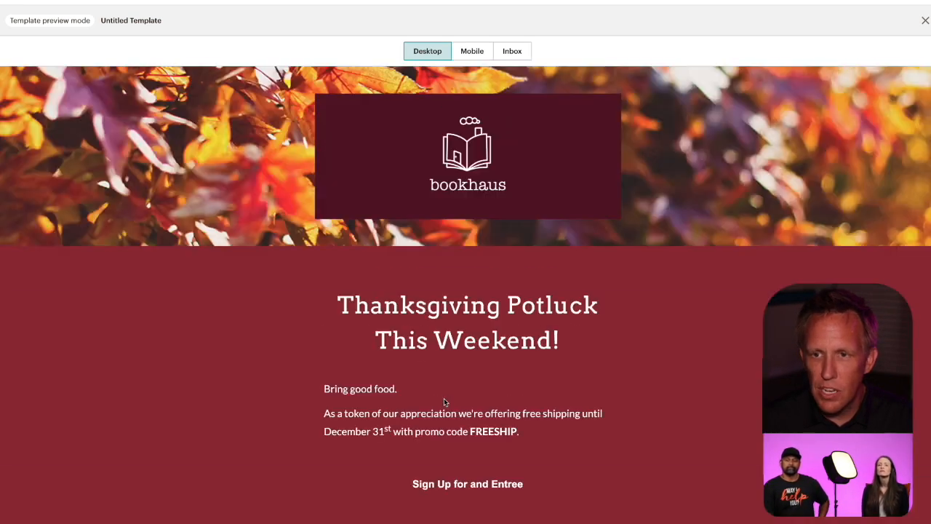
pyautogui.click(925, 21)
pyautogui.click(900, 22)
pyautogui.click(859, 75)
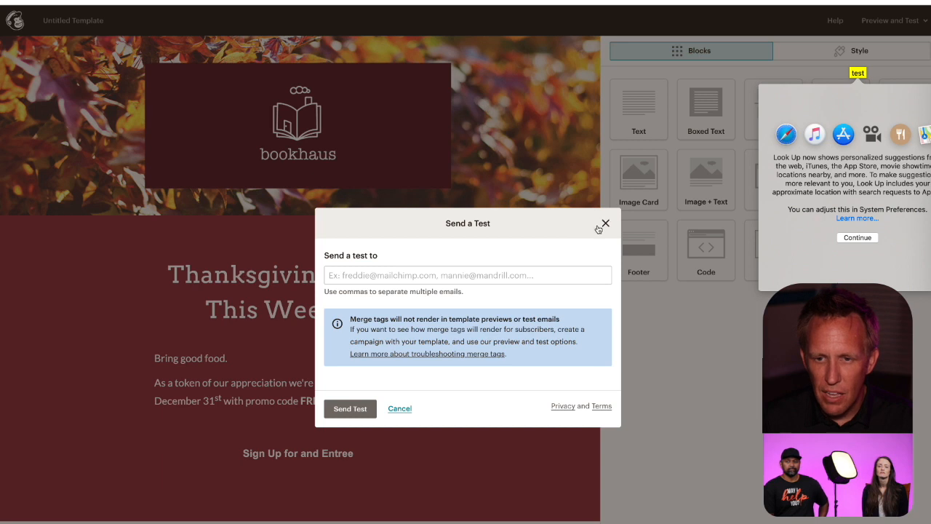
pyautogui.click(504, 277)
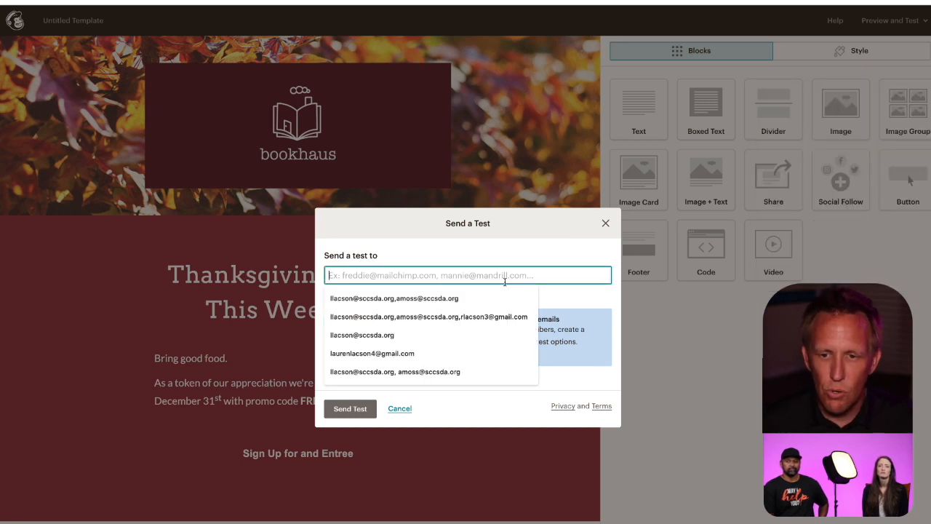
pyautogui.click(521, 263)
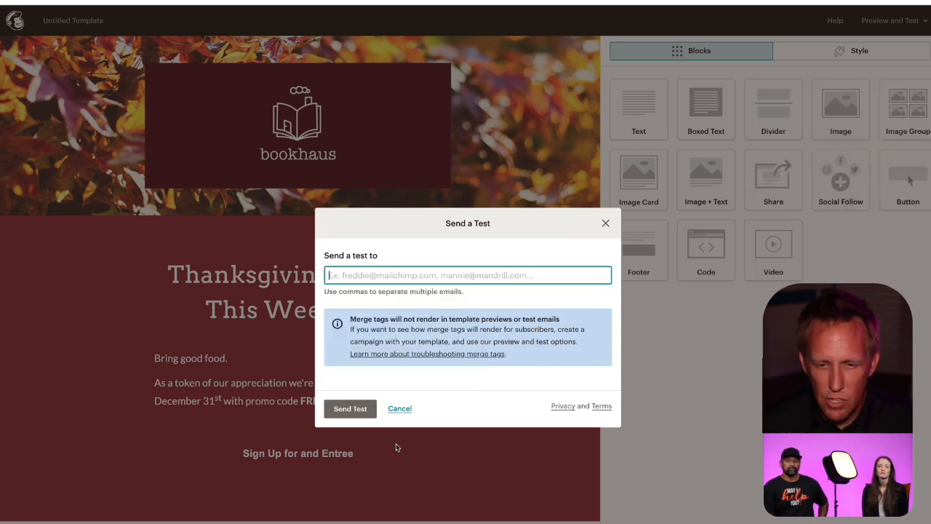
pyautogui.click(399, 408)
pyautogui.scroll(-1, 584, 213)
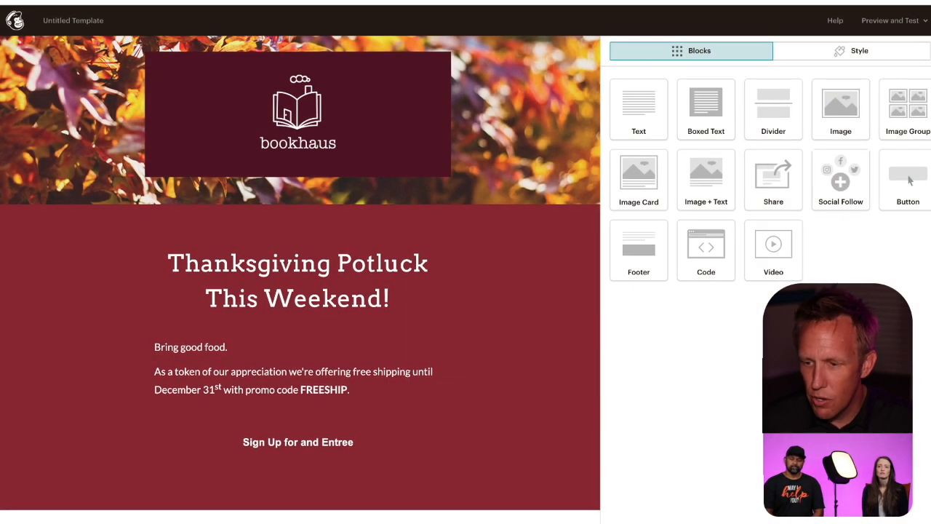
# Step: Save and exit the template with the name 'Thanksgiving Potluck'
pyautogui.click(930, 20)
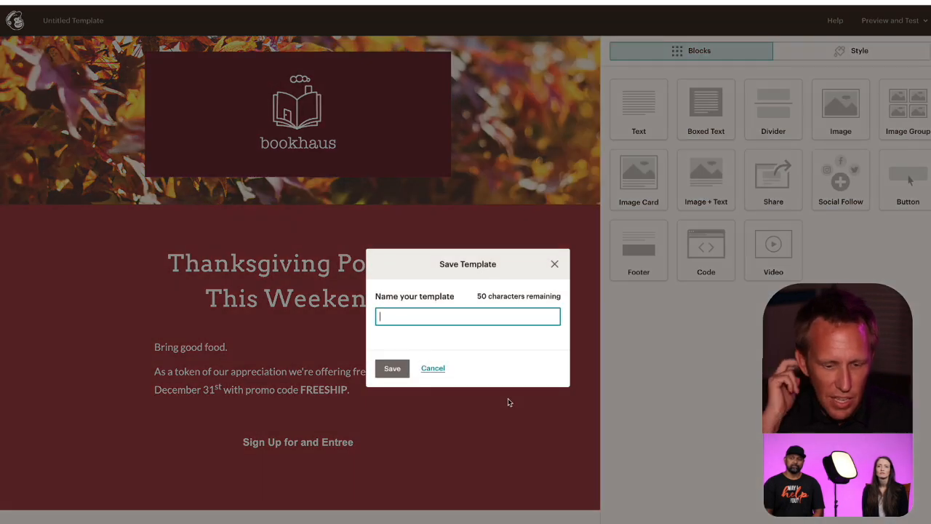
pyautogui.write('The')
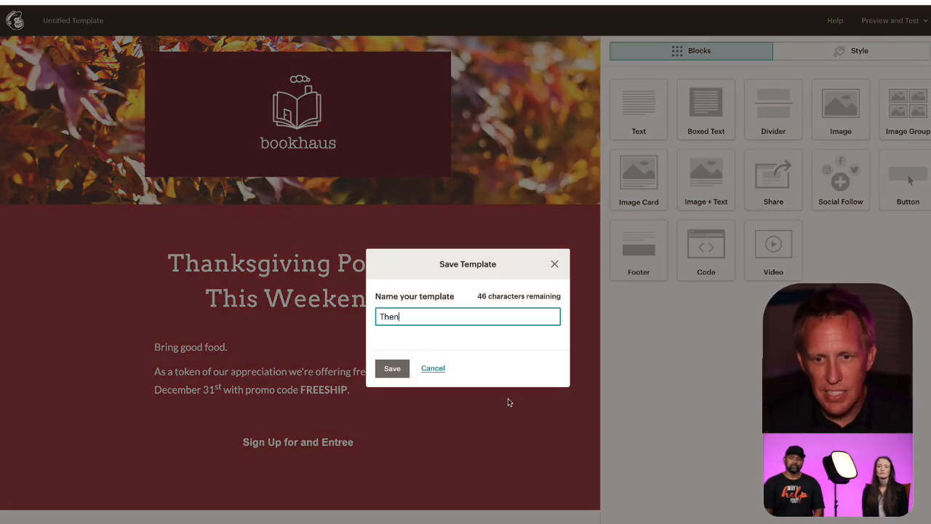
pyautogui.press('BackSpace')
pyautogui.write('a')
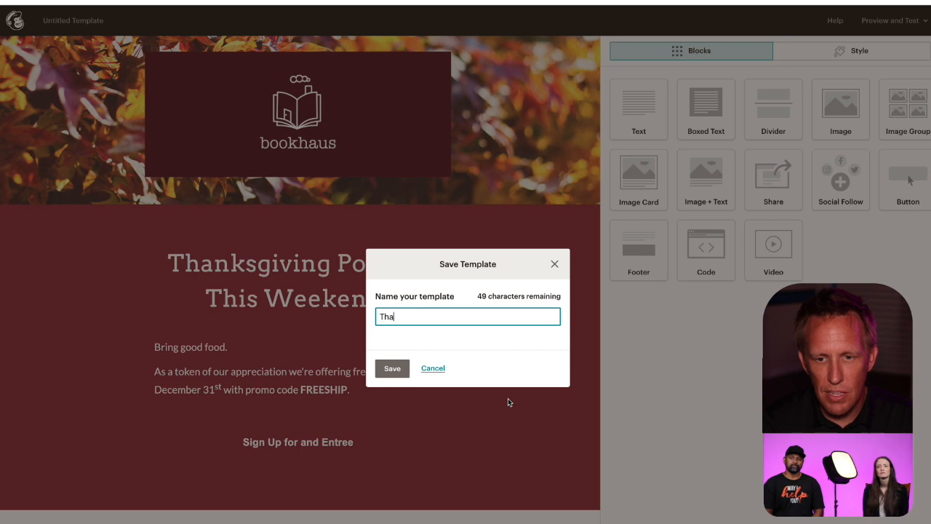
pyautogui.write('nkgiving Potluck')
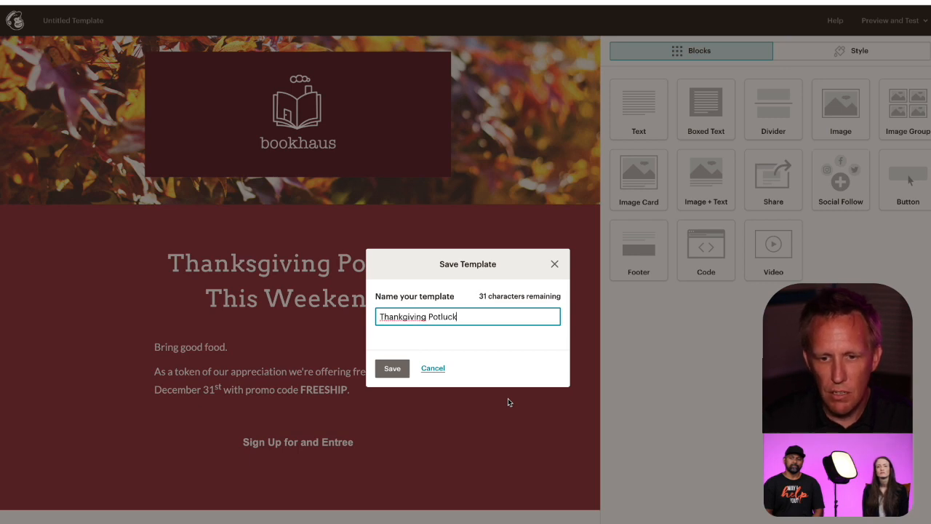
pyautogui.click(387, 372)
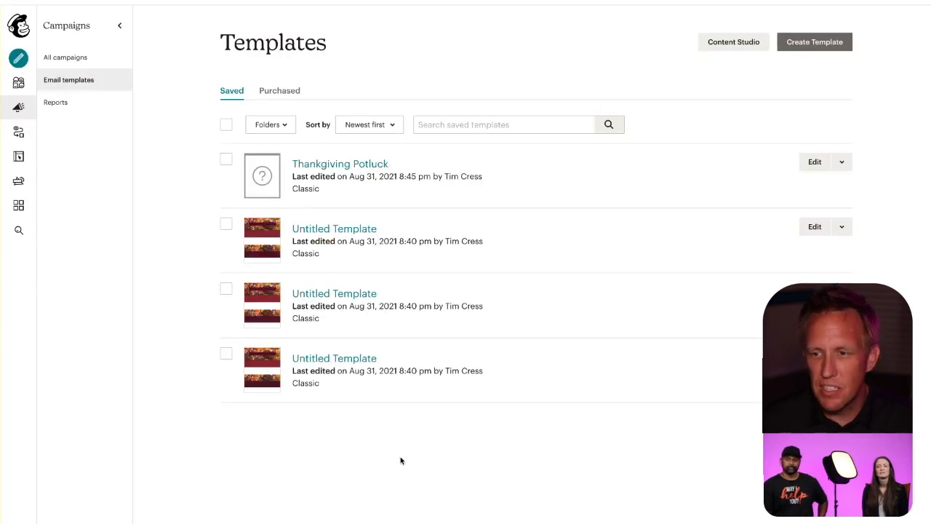
# Step: Open and close the Edit actions list for Thanksgiving Potluck on the Templates page
pyautogui.click(843, 163)
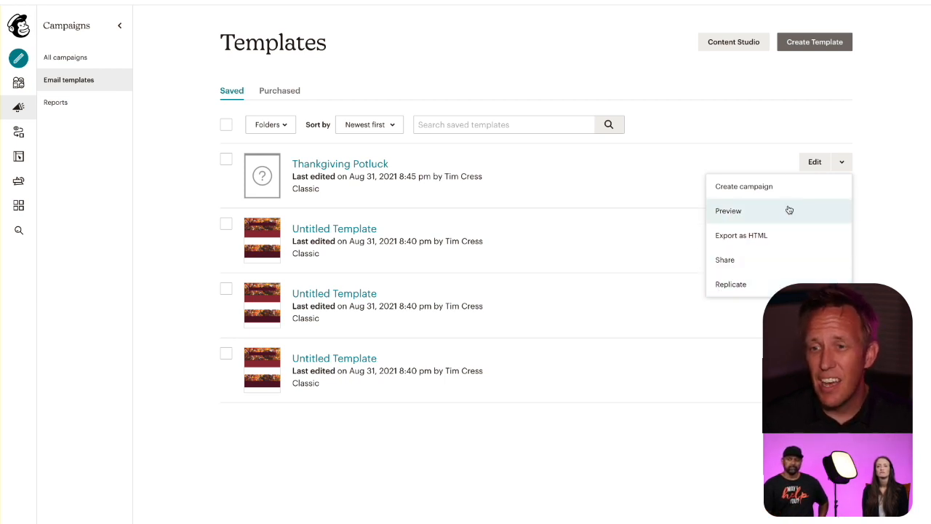
pyautogui.click(875, 179)
pyautogui.click(845, 162)
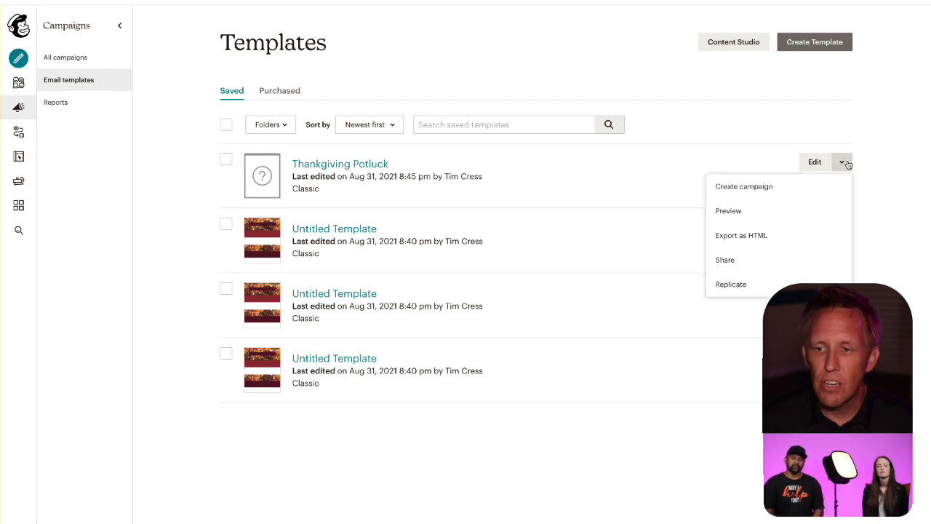
pyautogui.click(889, 151)
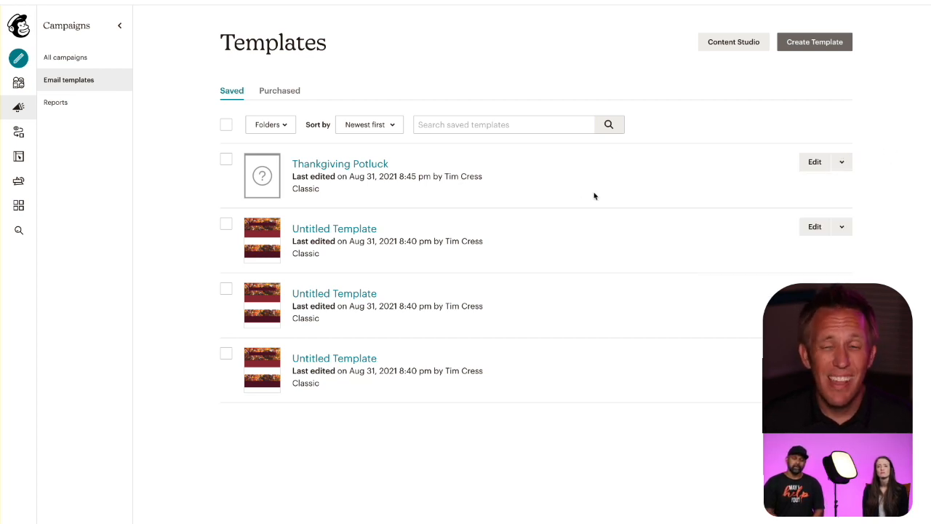